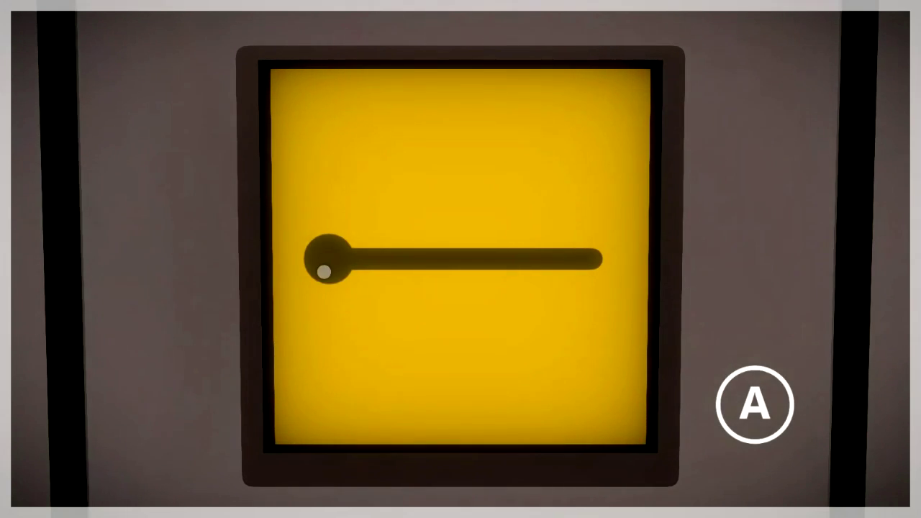
Start tracing the straight line on the dark-corridor panel from its start node.
{"action": "left_click", "coordinate": [322, 270]}
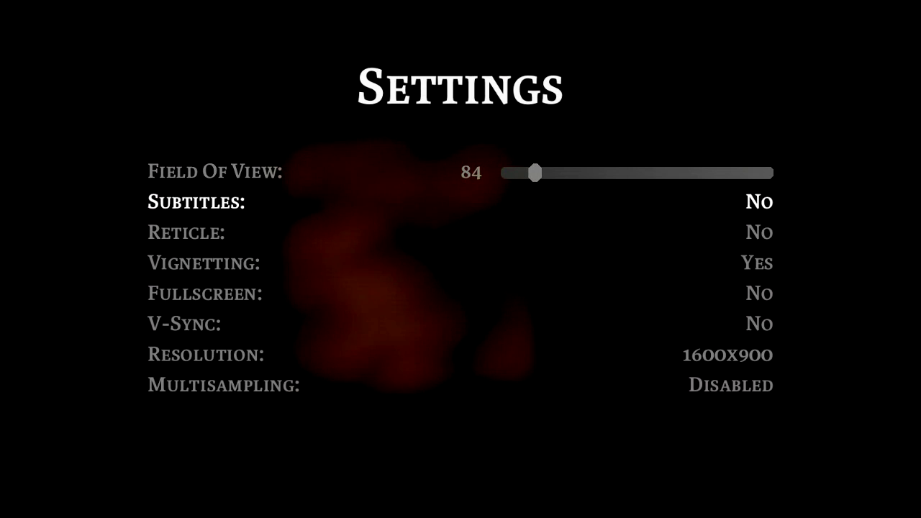
{"action": "key", "text": "Down"}
{"action": "key", "text": "Down"}
{"action": "key", "text": "Down"}
{"action": "key", "text": "Down"}
{"action": "key", "text": "Down"}
{"action": "key", "text": "Down"}
{"action": "key", "text": "Up"}
{"action": "key", "text": "Up"}
{"action": "key", "text": "Up"}
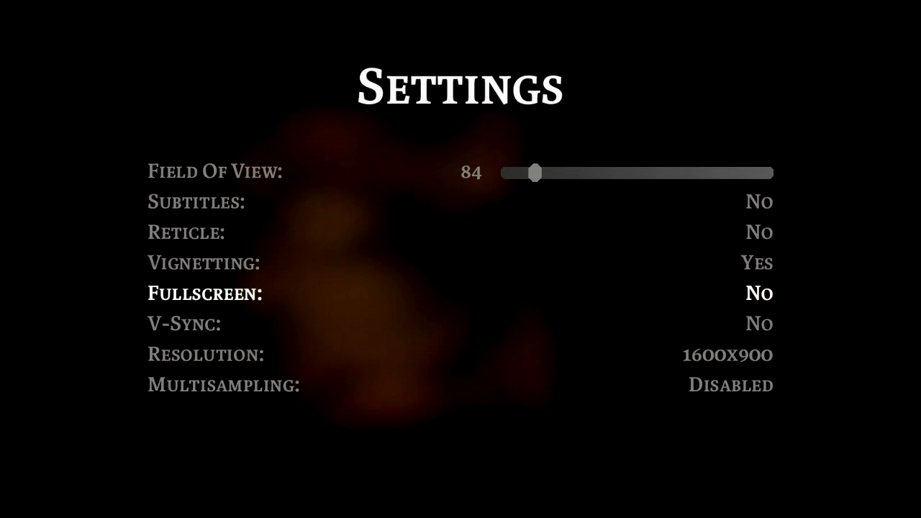
{"action": "key", "text": "Up"}
{"action": "key", "text": "Up"}
{"action": "key", "text": "Escape"}
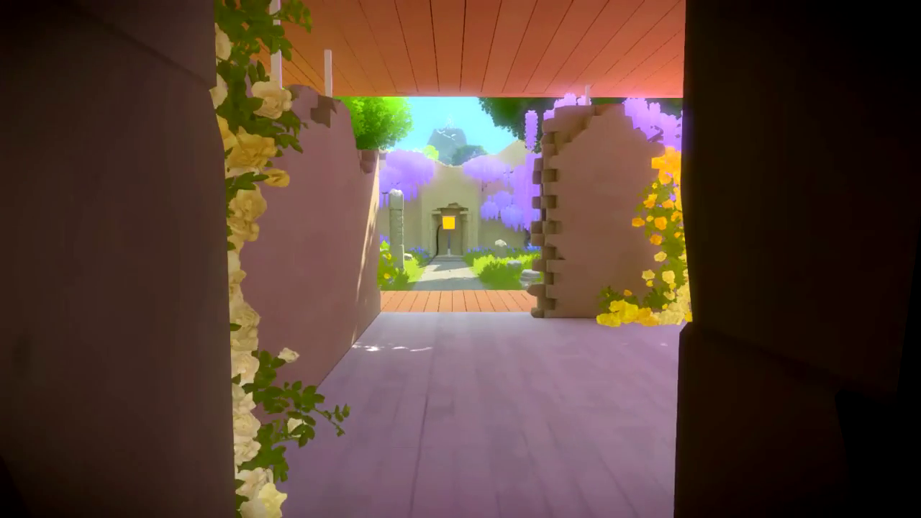
Walk out of the corridor along the garden path and start the doorway maze panel.
{"action": "key", "text": "w"}
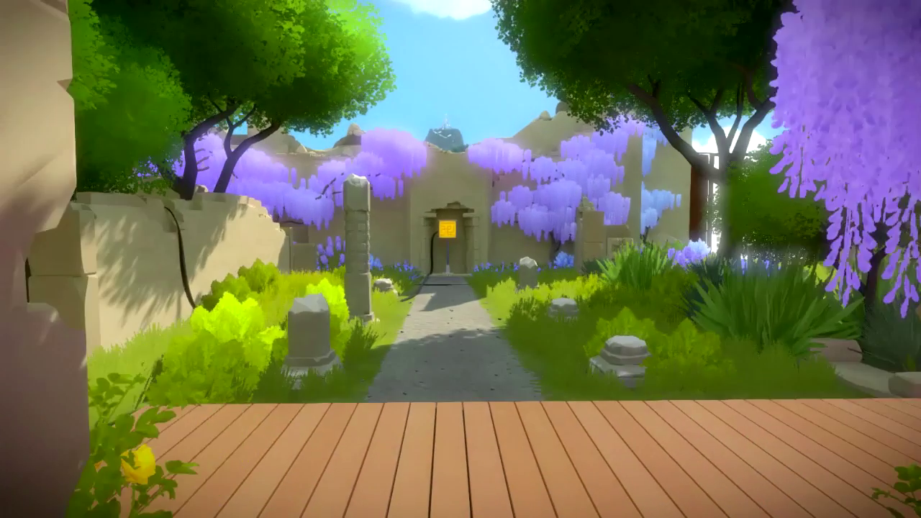
{"action": "key", "text": "w"}
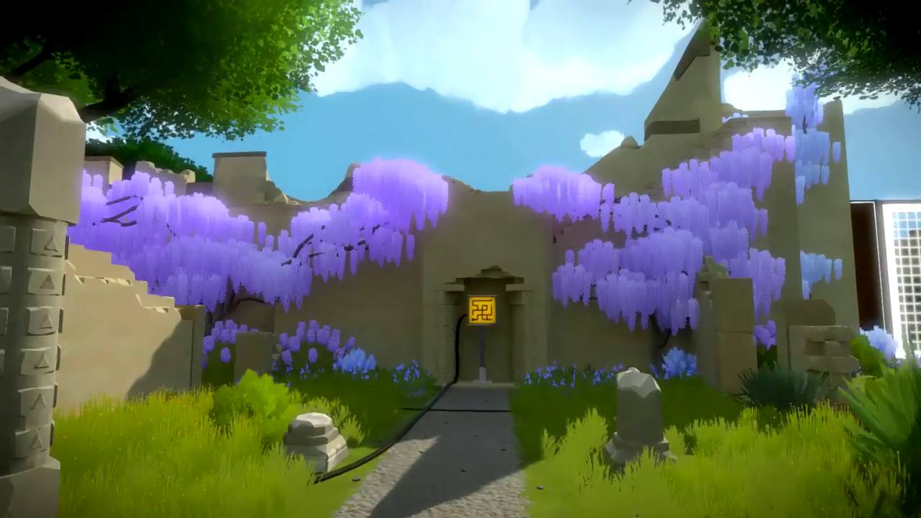
{"action": "key", "text": "w"}
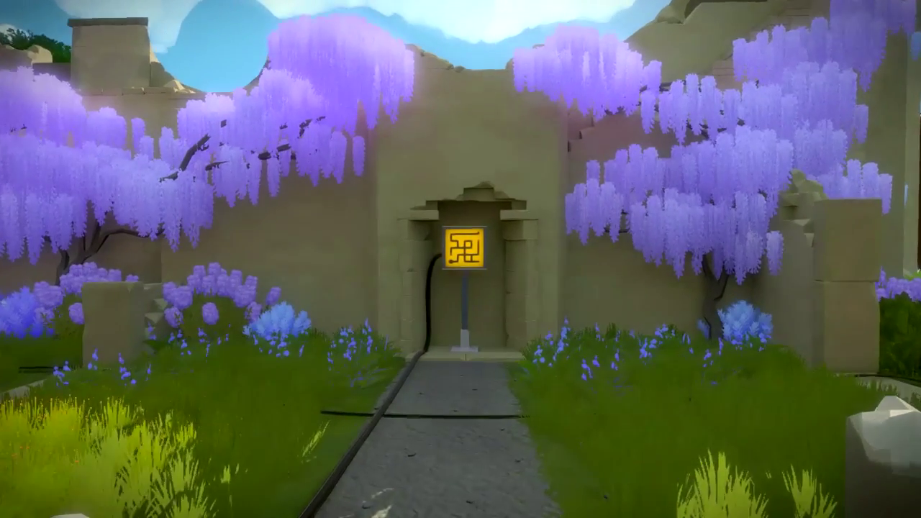
{"action": "key", "text": "w"}
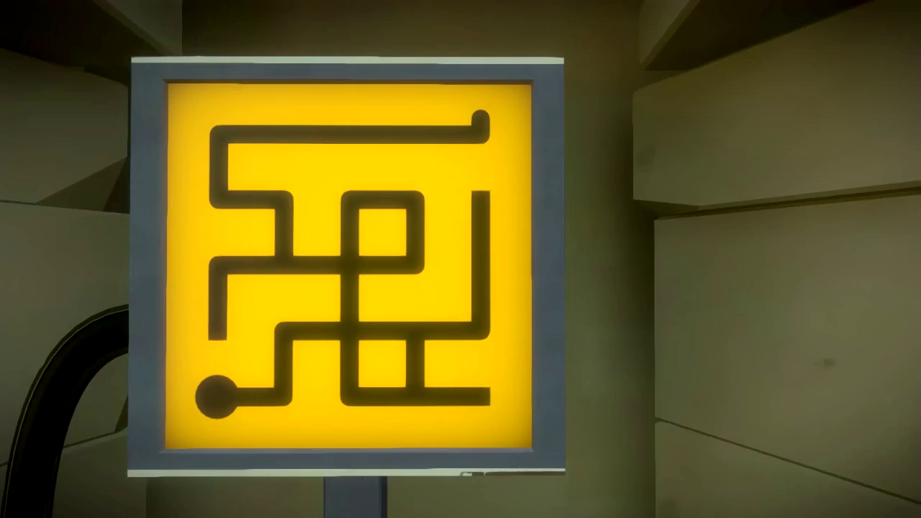
{"action": "left_click", "coordinate": [460, 259]}
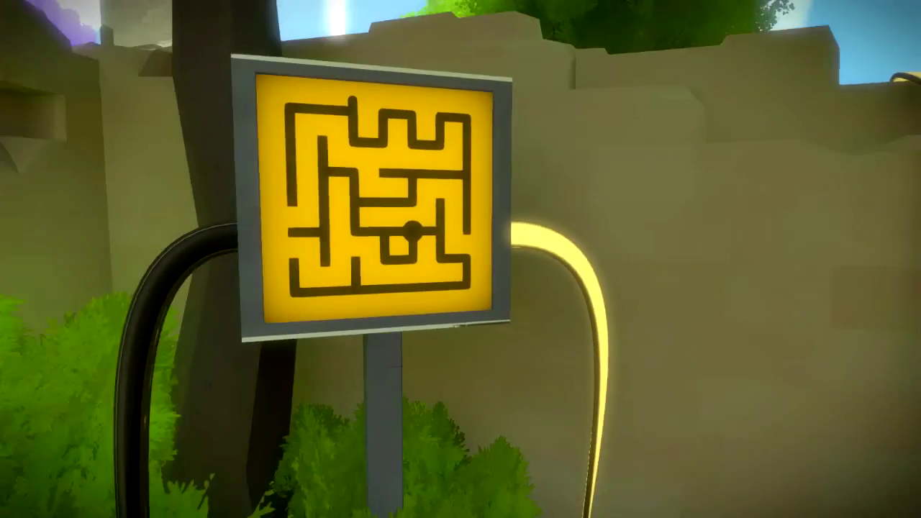
Solve the maze panel by the tree, then complete the large maze to power its cable.
{"action": "left_click", "coordinate": [460, 259]}
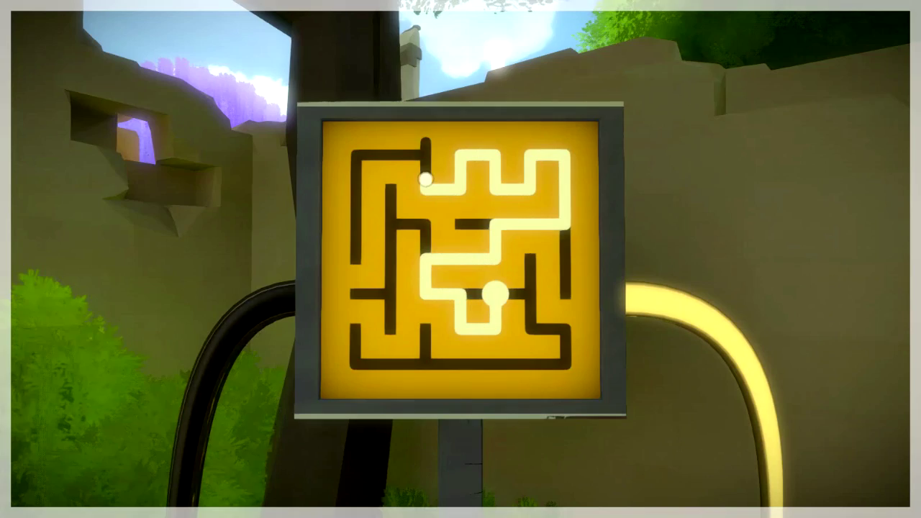
{"action": "left_click", "coordinate": [425, 149]}
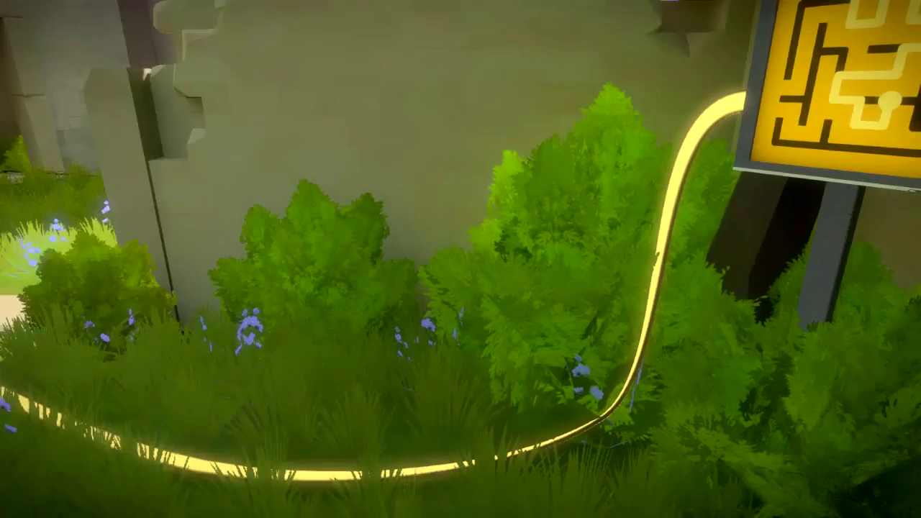
{"action": "key", "text": "w"}
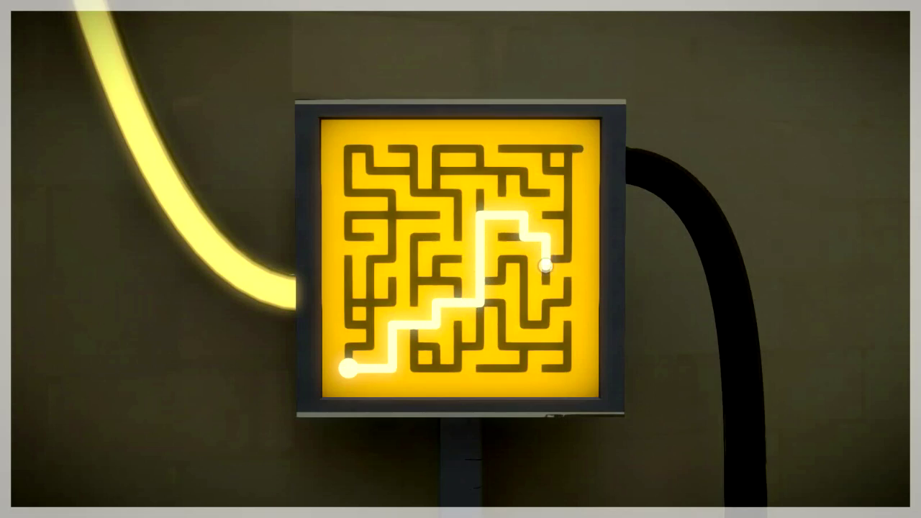
{"action": "left_click", "coordinate": [579, 149]}
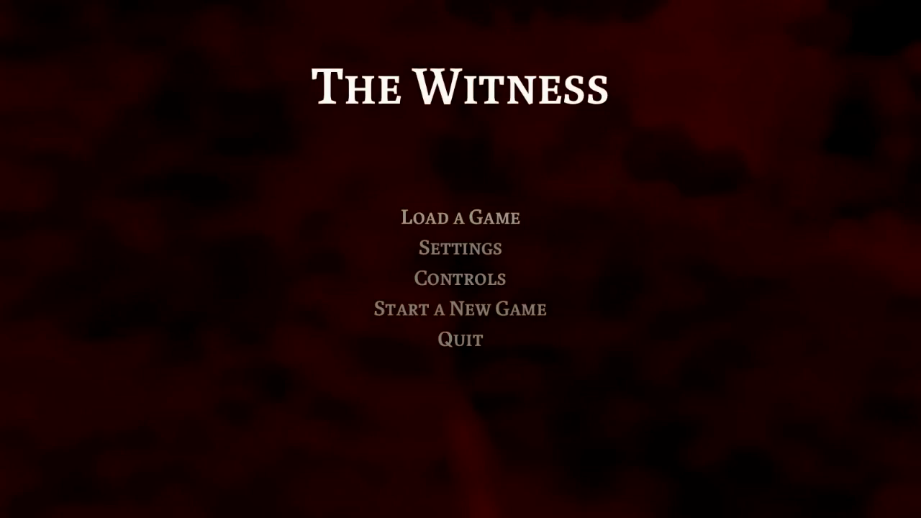
Open the pause menu, look through the settings page and return.
{"action": "key", "text": "Down"}
{"action": "key", "text": "Return"}
{"action": "key", "text": "Down"}
{"action": "key", "text": "Escape"}
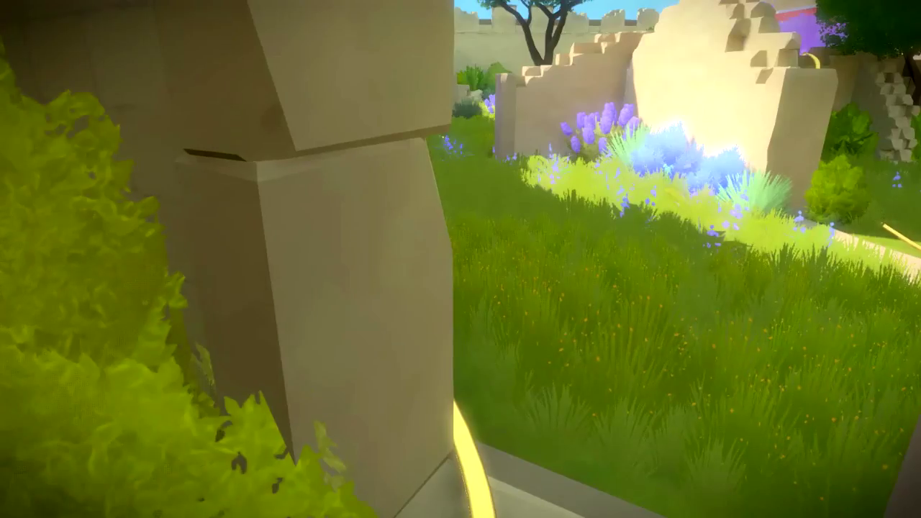
Follow the ground cable past the grid-gate panel, through the narrow passage, up to the ivy doorway.
{"action": "key", "text": "w"}
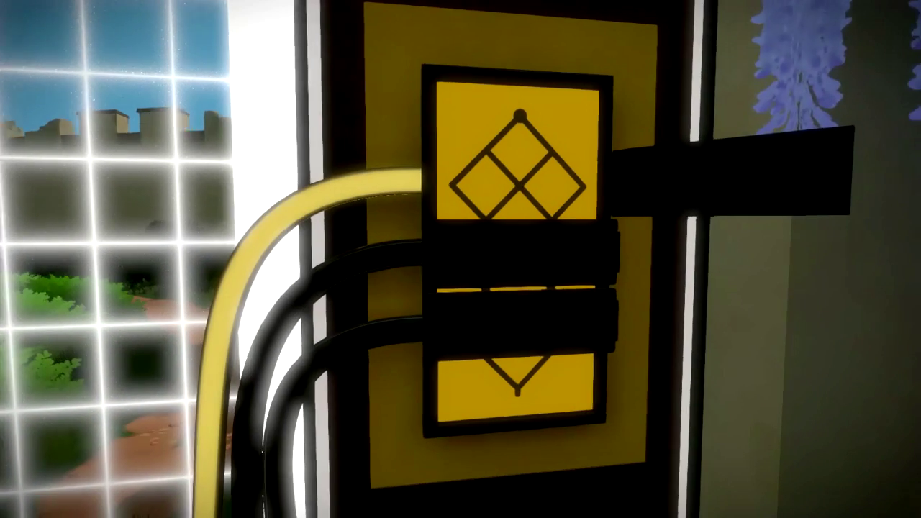
{"action": "key", "text": "w"}
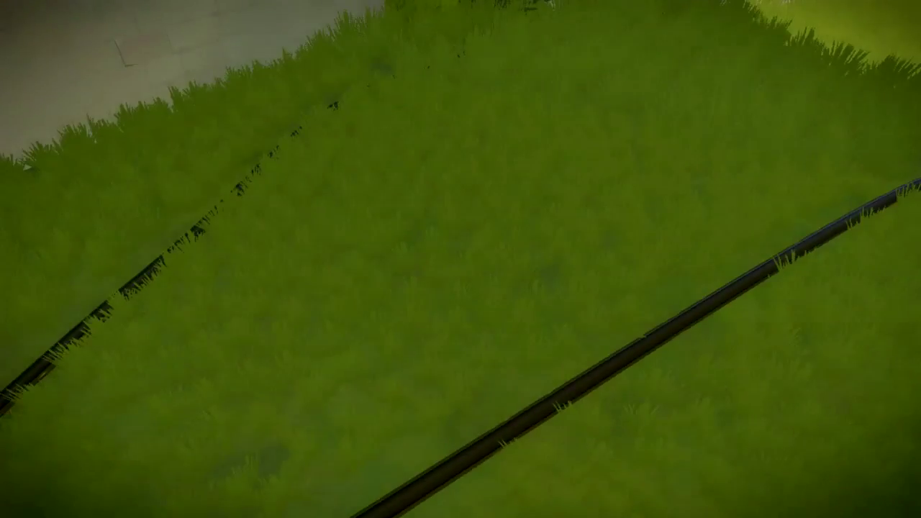
{"action": "key", "text": "w"}
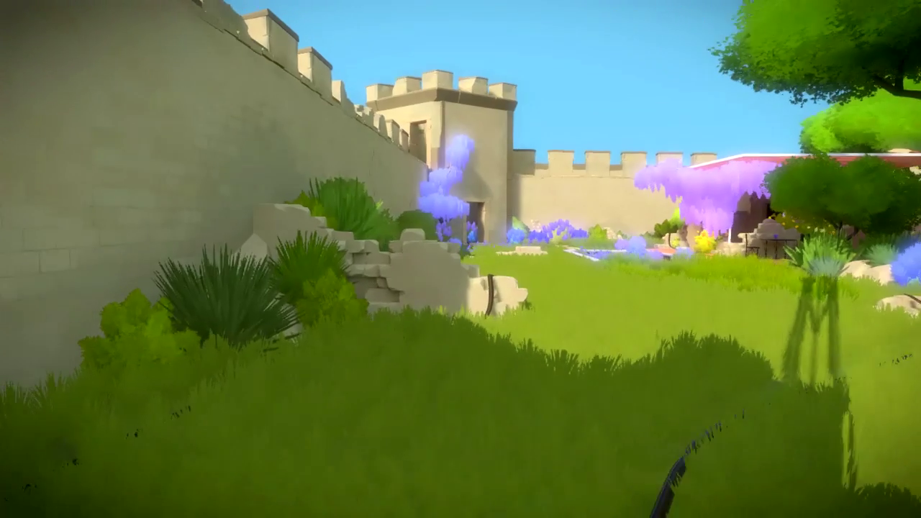
{"action": "key", "text": "w"}
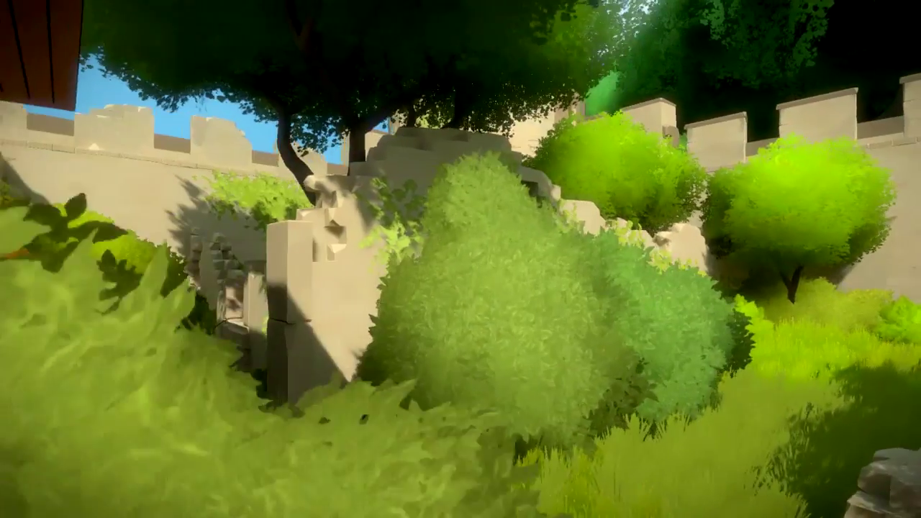
{"action": "key", "text": "w"}
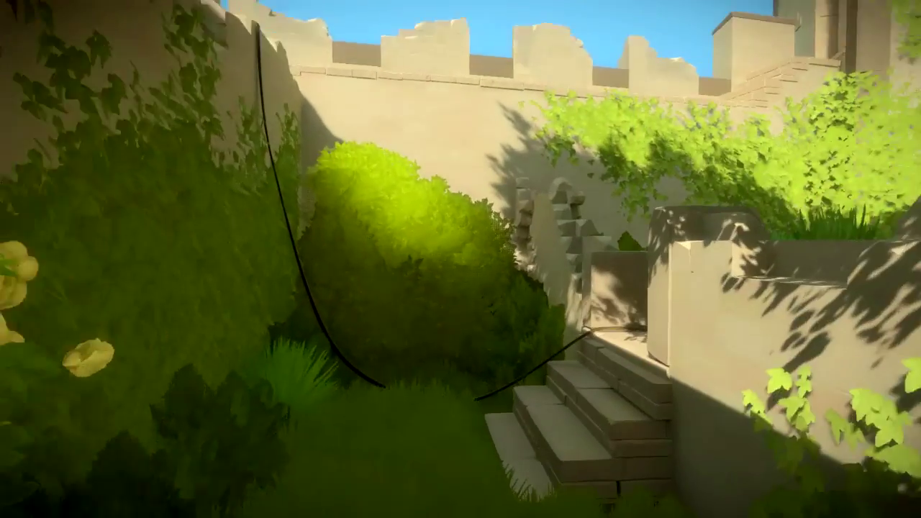
{"action": "key", "text": "w"}
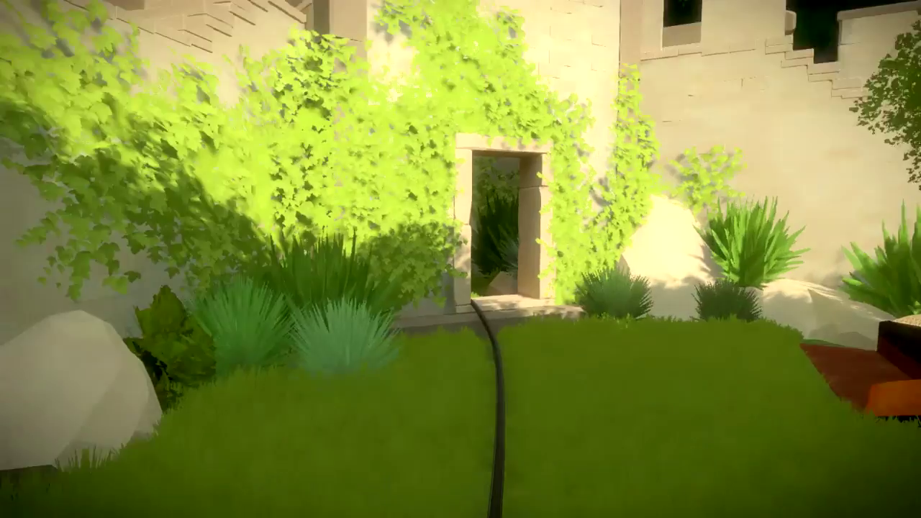
{"action": "key", "text": "w"}
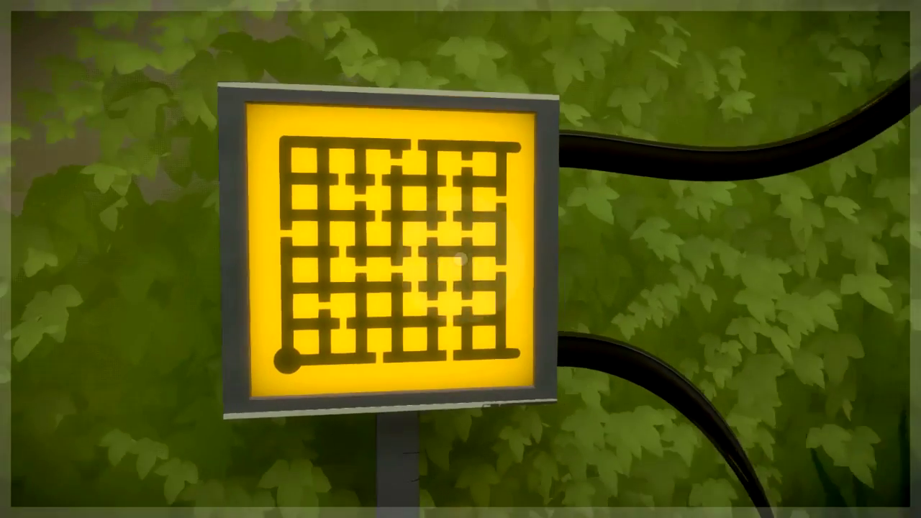
Trace the broken-grid panel from its start node to the exit, then step away.
{"action": "left_click", "coordinate": [460, 259]}
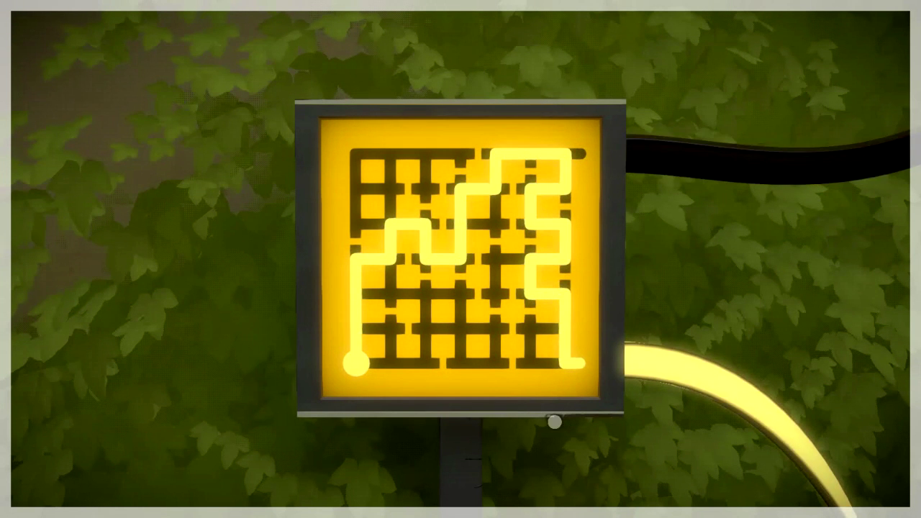
{"action": "right_click", "coordinate": [480, 490]}
Walk through the garden to the yellow maze panel beyond the purple-tree doorway.
{"action": "key", "text": "w"}
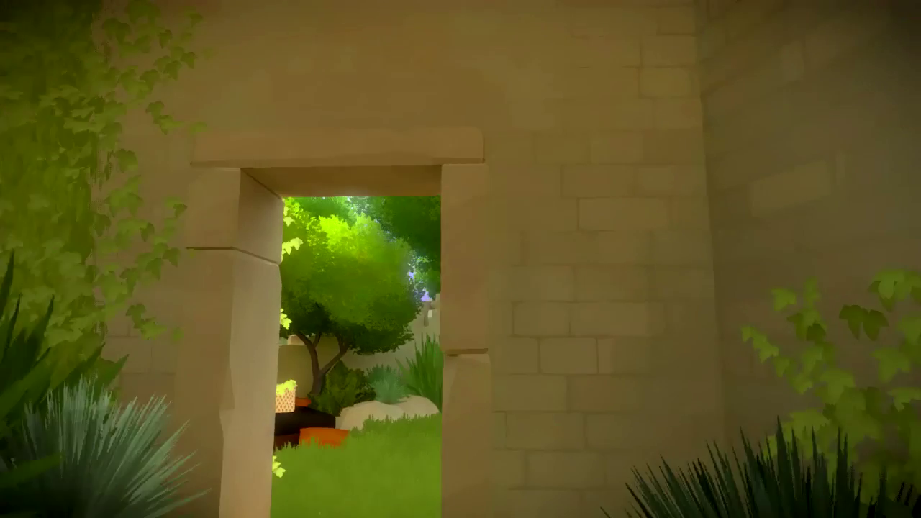
{"action": "key", "text": "w"}
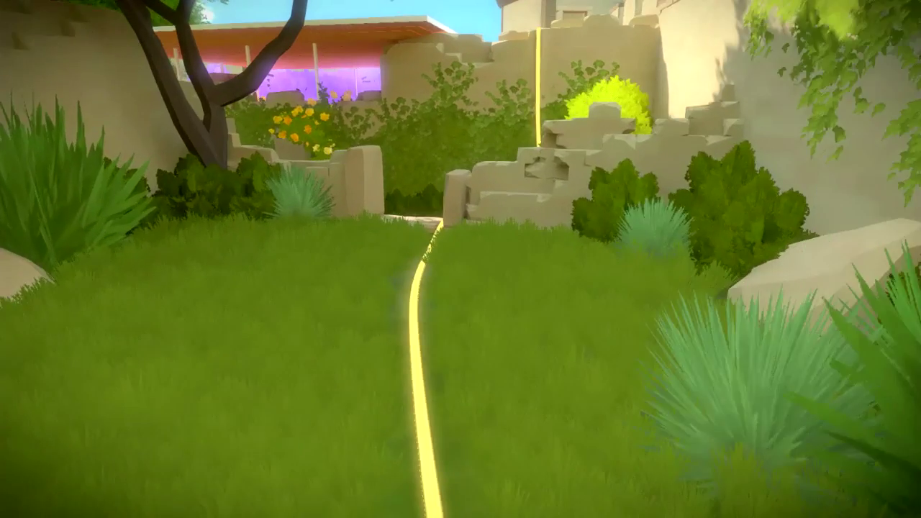
{"action": "key", "text": "w"}
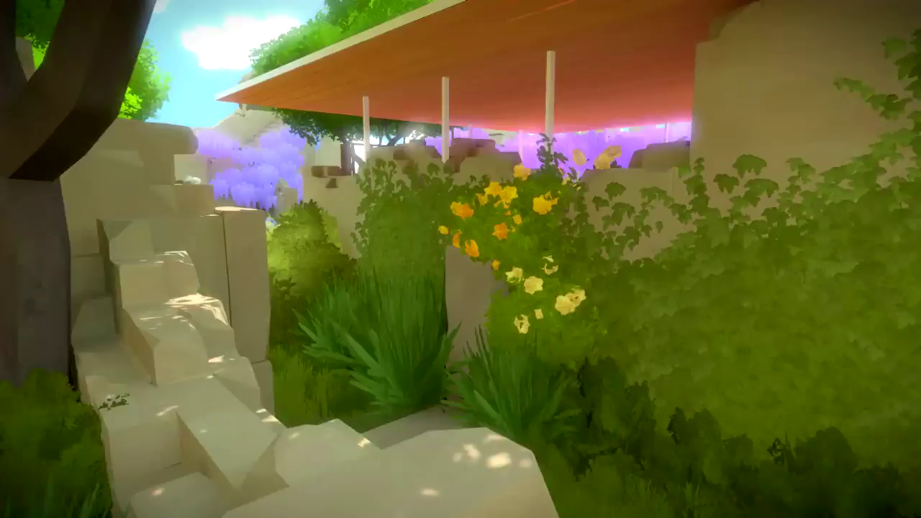
{"action": "key", "text": "w"}
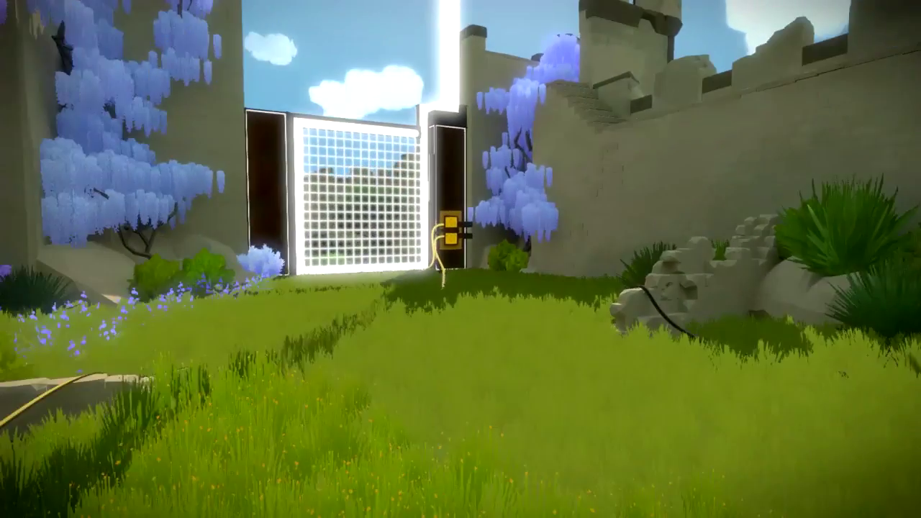
{"action": "key", "text": "w"}
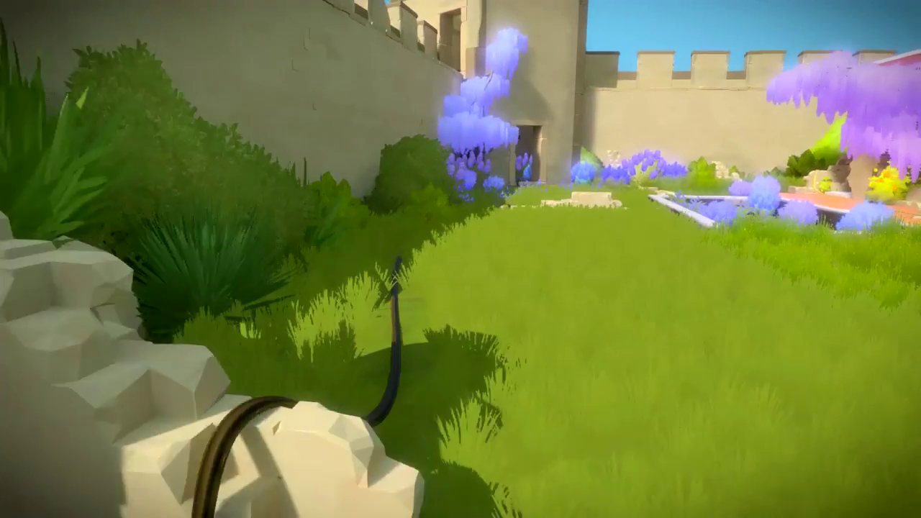
{"action": "key", "text": "w"}
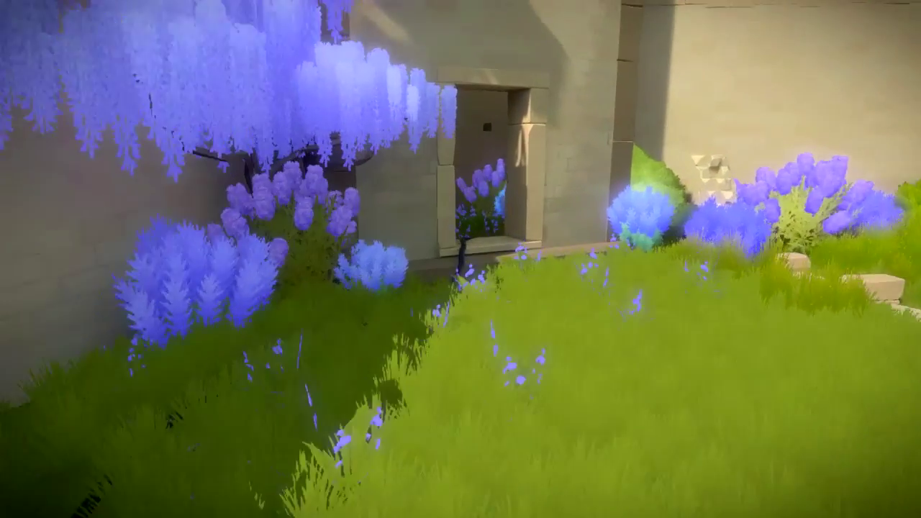
{"action": "key", "text": "w"}
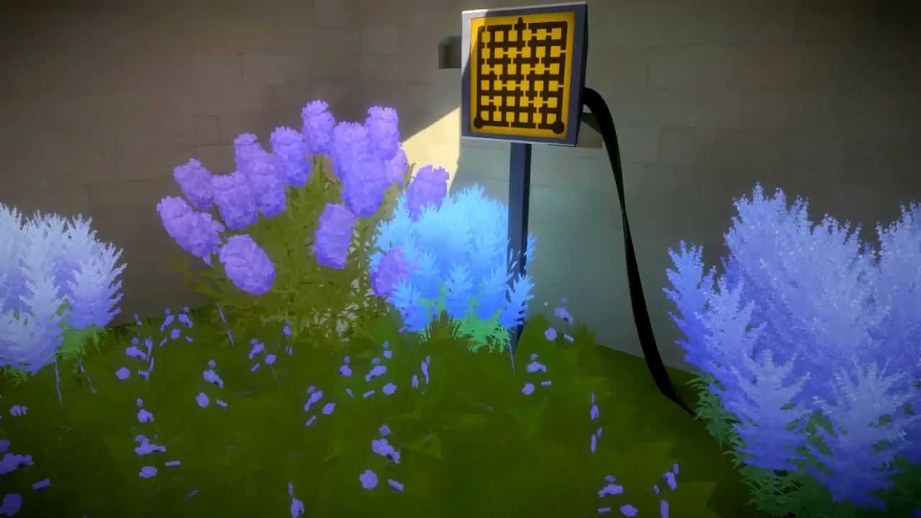
{"action": "key", "text": "w"}
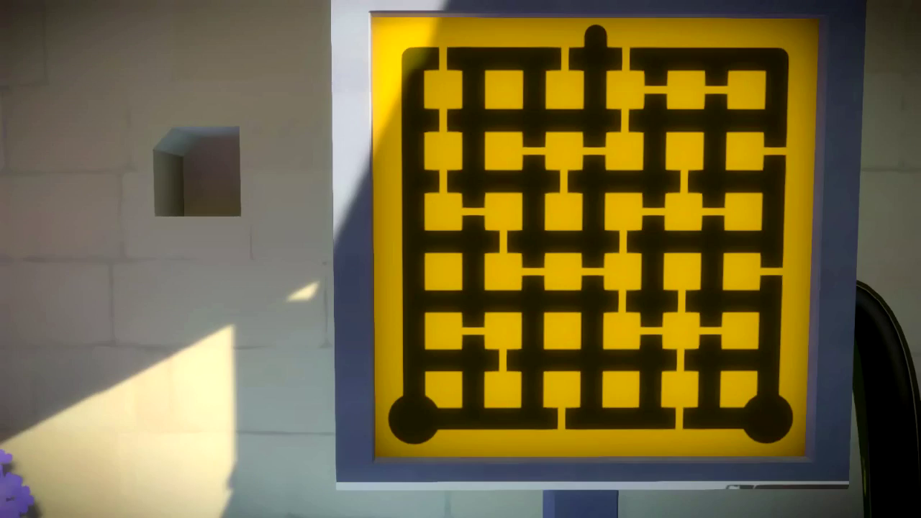
{"action": "key", "text": "w"}
{"action": "key", "text": "s"}
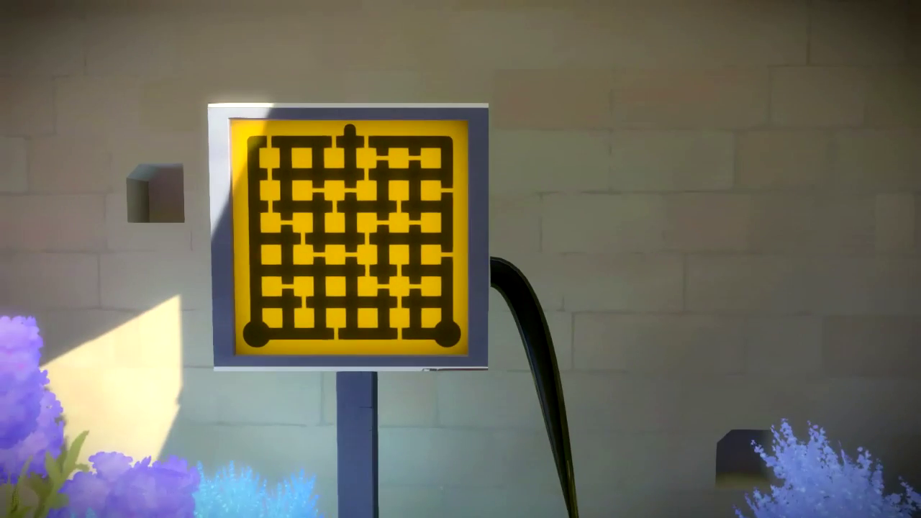
Trace the yellow maze from the bottom-right start to the top exit, abandoning a bottom-left attempt.
{"action": "left_click", "coordinate": [460, 258]}
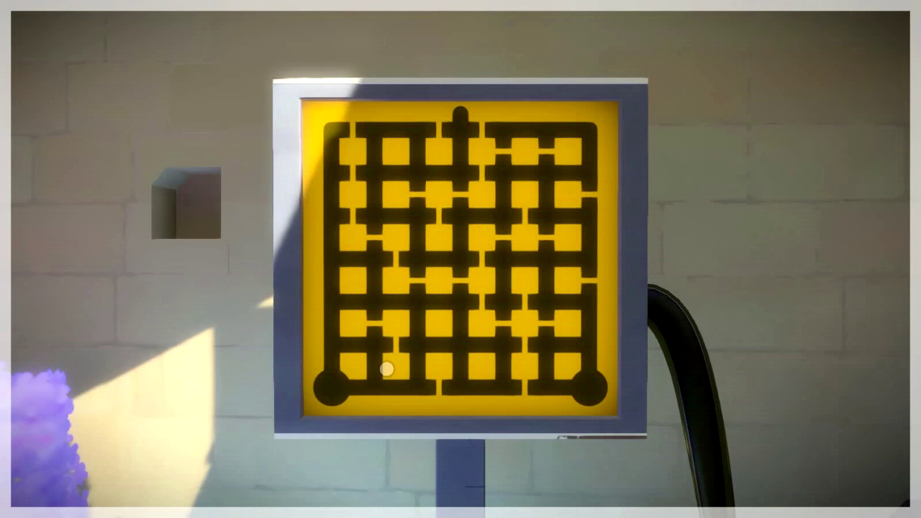
{"action": "left_click", "coordinate": [340, 387]}
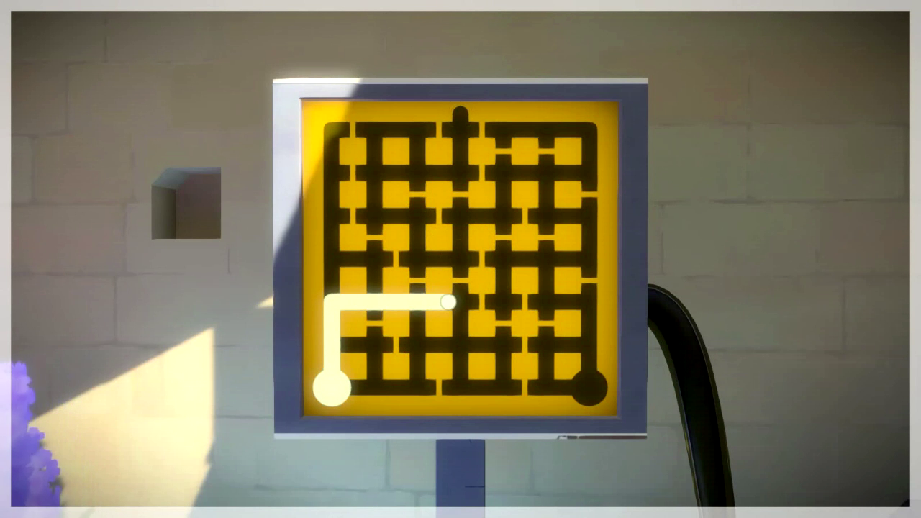
{"action": "right_click", "coordinate": [448, 304]}
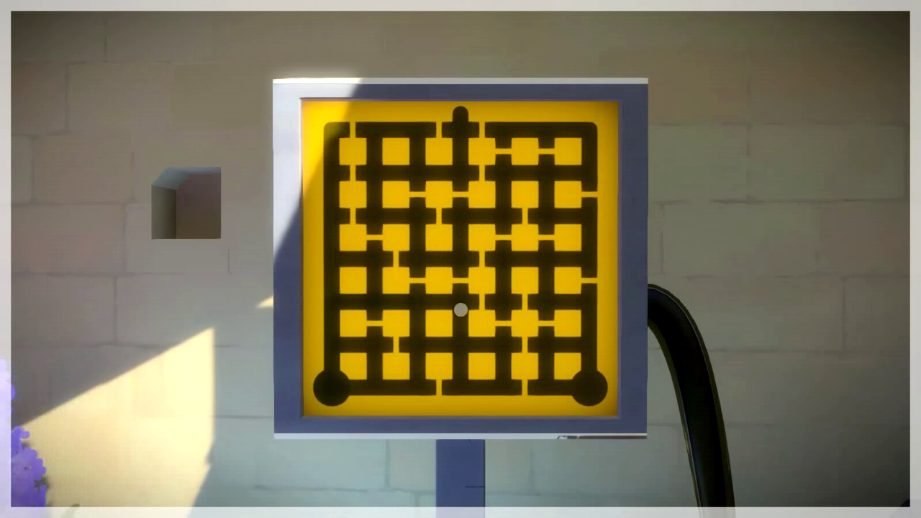
{"action": "left_click", "coordinate": [589, 387]}
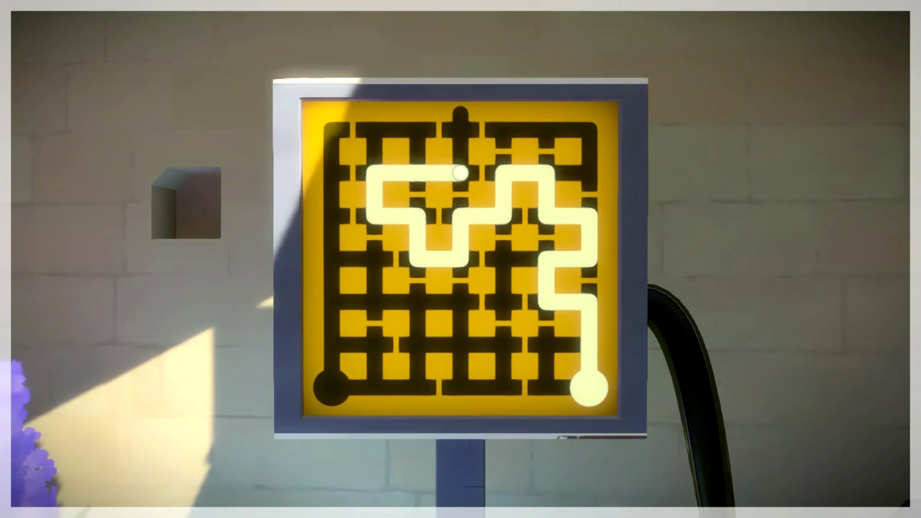
{"action": "left_click", "coordinate": [460, 115]}
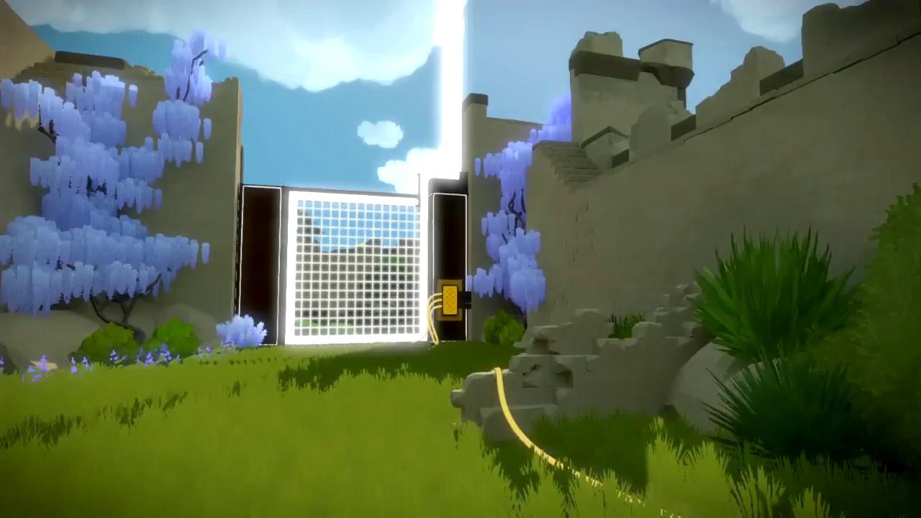
{"action": "key", "text": "w"}
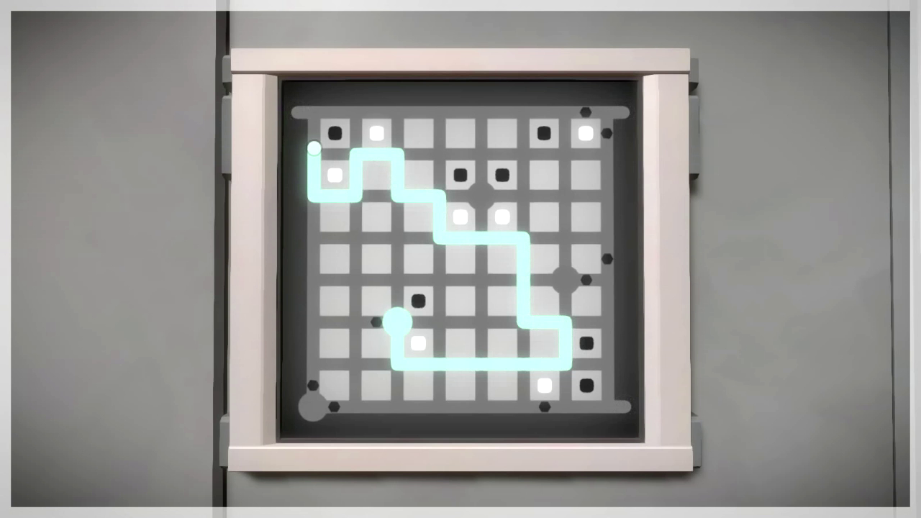
Submit the grey-grid path at the top-left corner, then start a line on the first blue panel.
{"action": "left_click", "coordinate": [306, 111]}
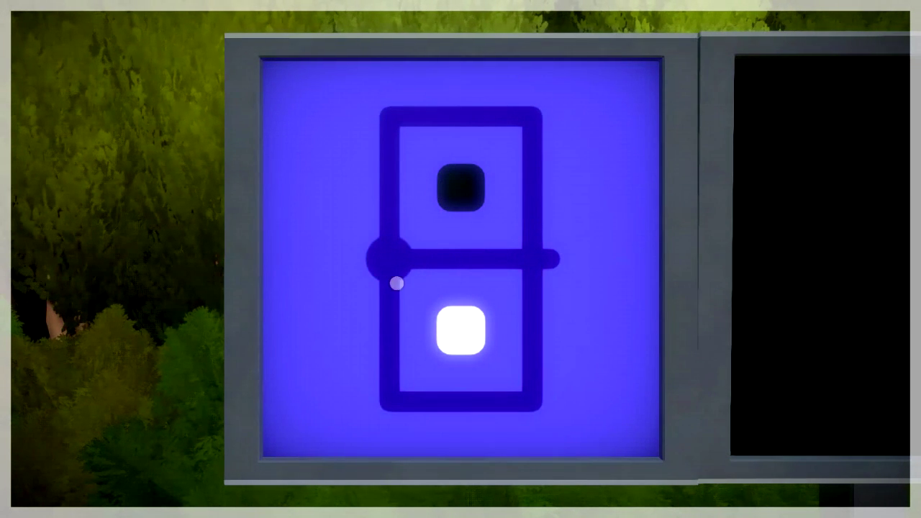
{"action": "left_click", "coordinate": [391, 261]}
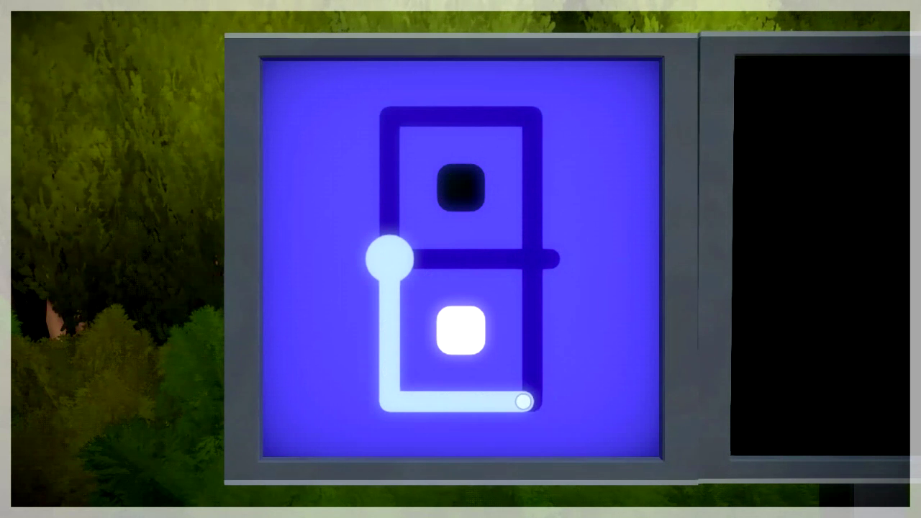
Solve the first blue panel with a straight line right across, after two rejected tries.
{"action": "left_click", "coordinate": [549, 260]}
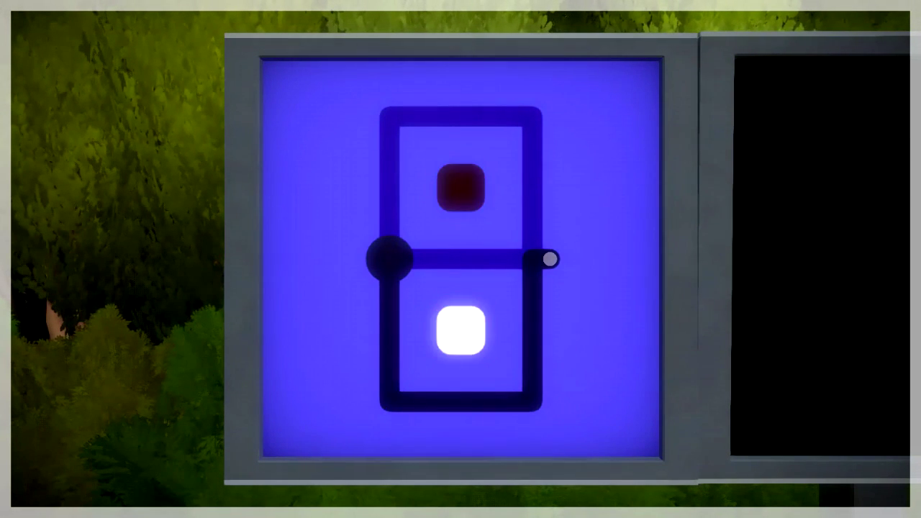
{"action": "left_click", "coordinate": [401, 254]}
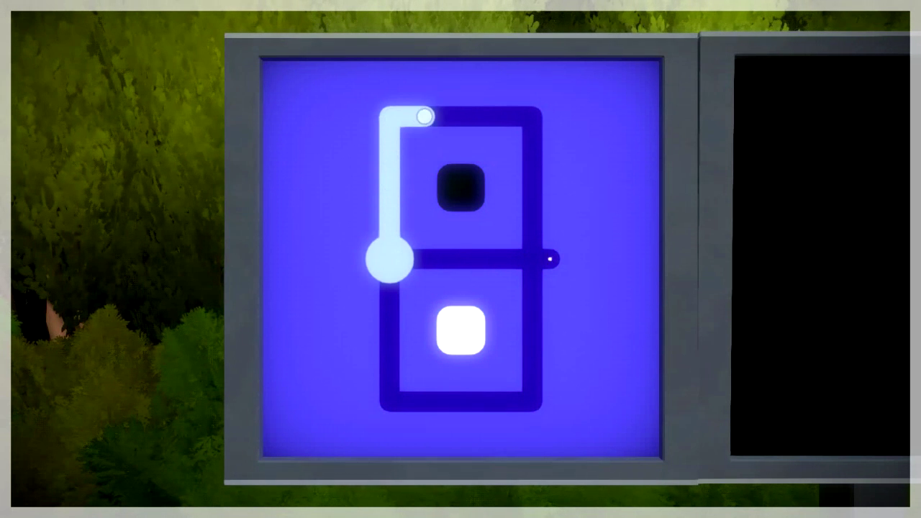
{"action": "left_click", "coordinate": [550, 259]}
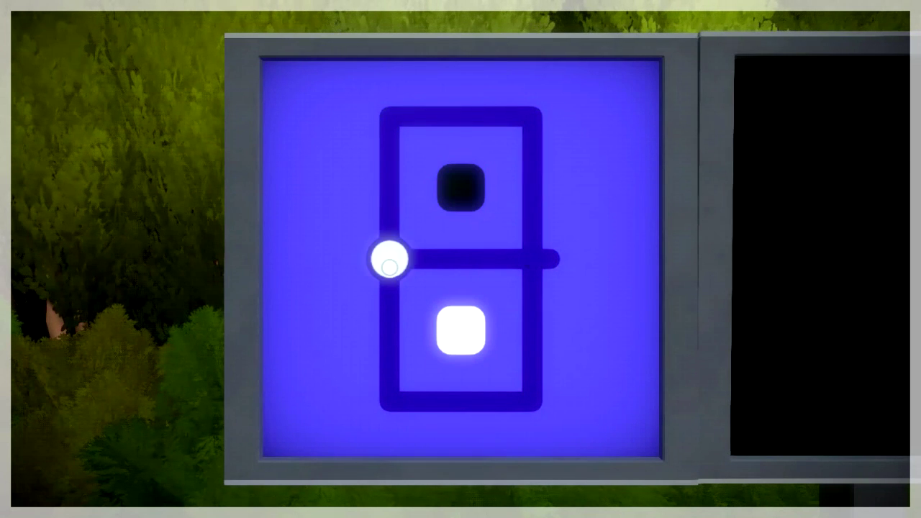
{"action": "left_click", "coordinate": [391, 259]}
{"action": "left_click", "coordinate": [550, 260]}
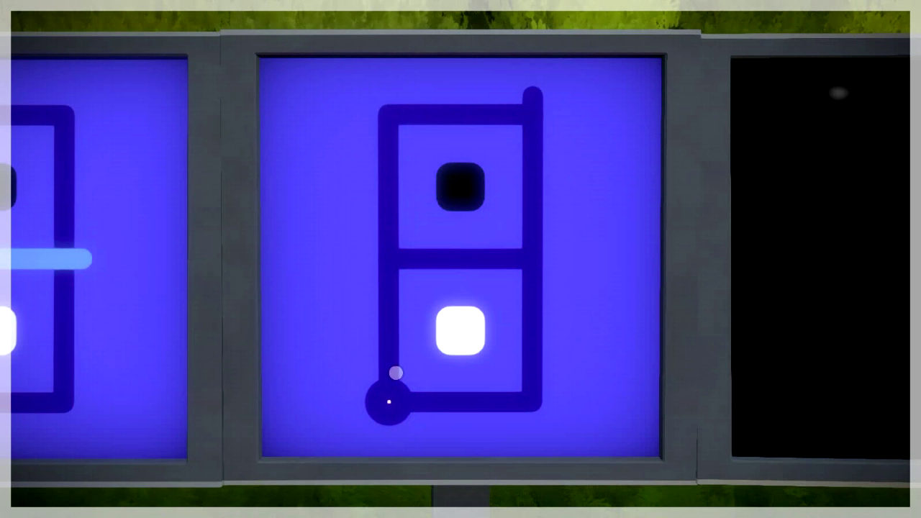
Trace the second blue panel from its start circle to the top exit.
{"action": "left_click", "coordinate": [389, 402]}
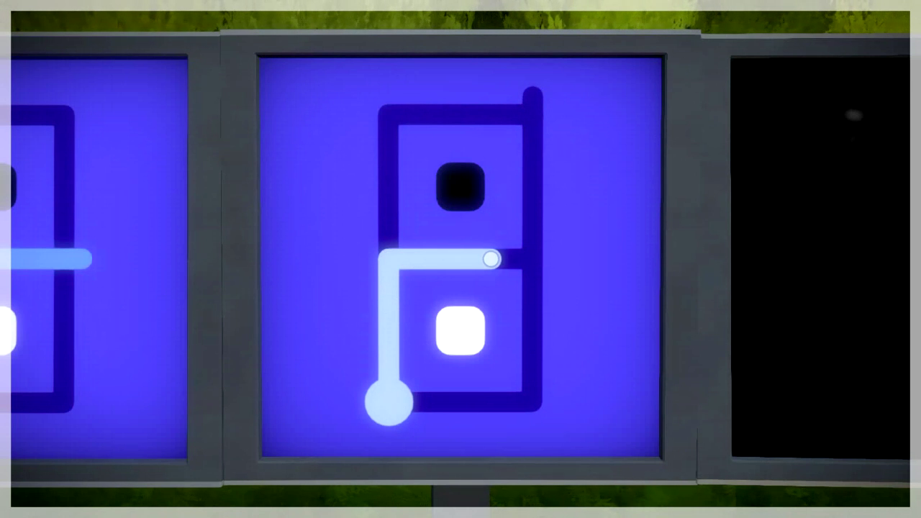
{"action": "left_click", "coordinate": [532, 95]}
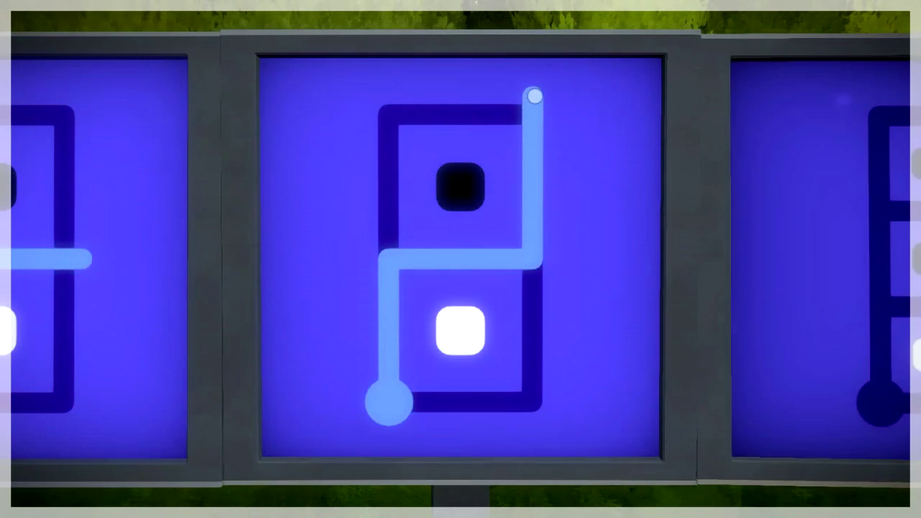
{"action": "key", "text": "d"}
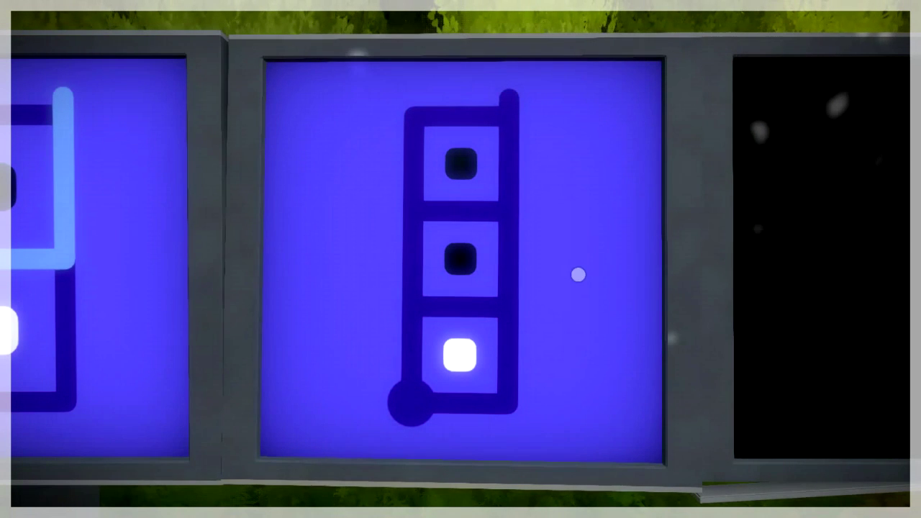
Solve the three-square panel at its top exit and the four-square panel at its top-right exit.
{"action": "left_click", "coordinate": [413, 402]}
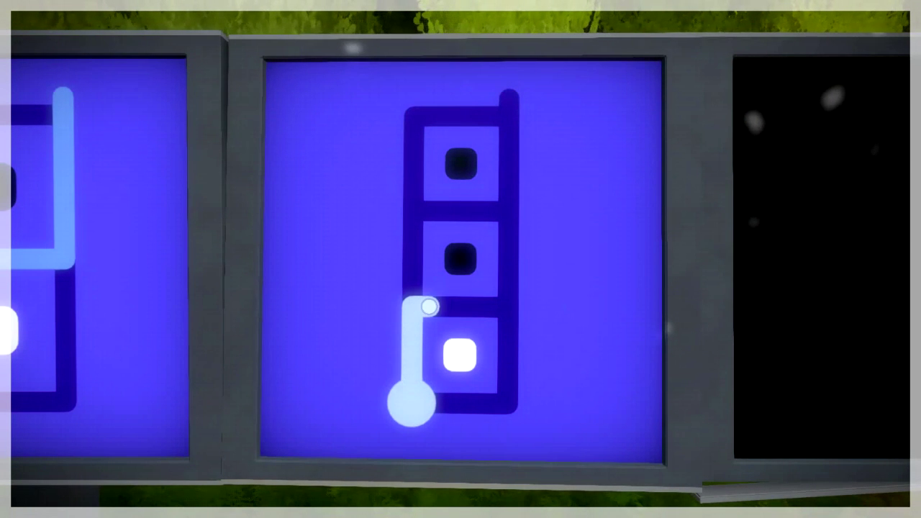
{"action": "left_click", "coordinate": [509, 97]}
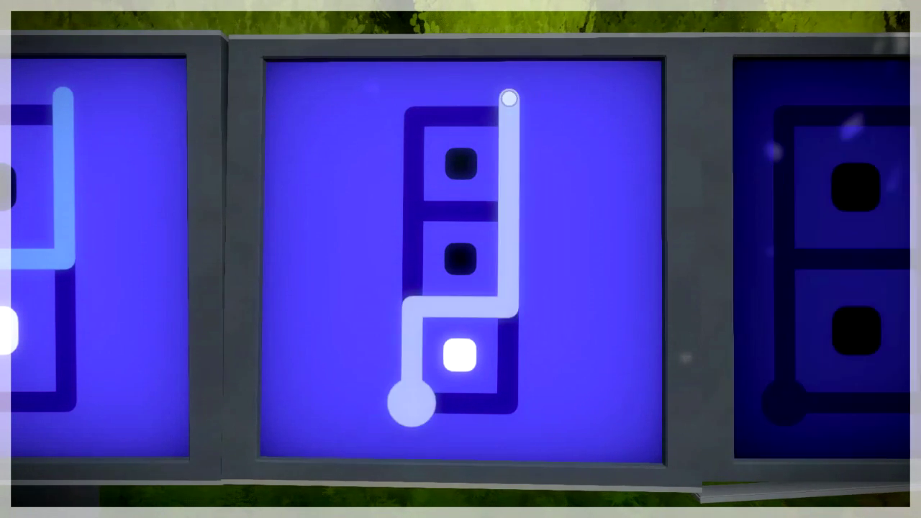
{"action": "key", "text": "d"}
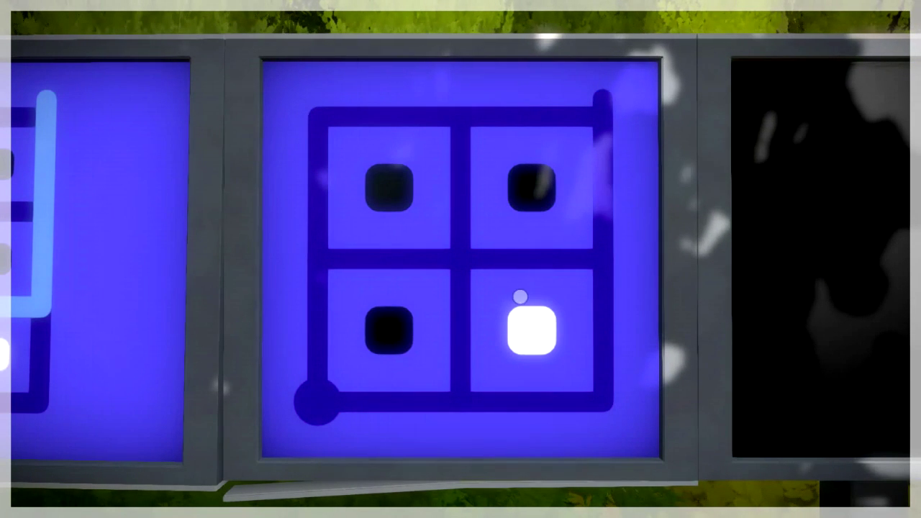
{"action": "left_click", "coordinate": [316, 401]}
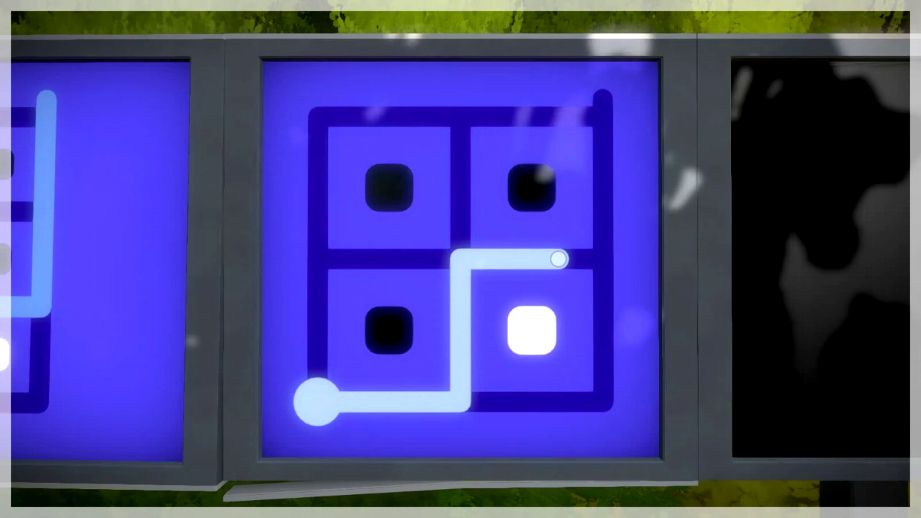
{"action": "left_click", "coordinate": [602, 98]}
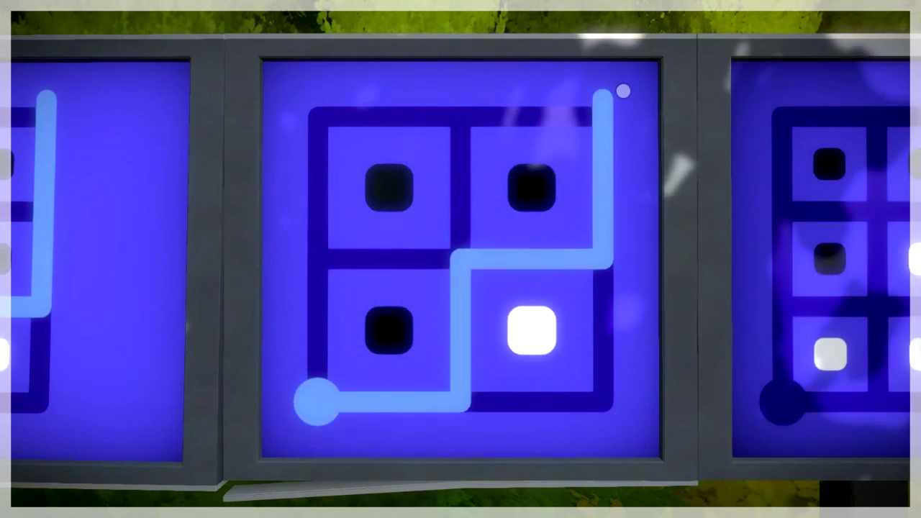
{"action": "key", "text": "d"}
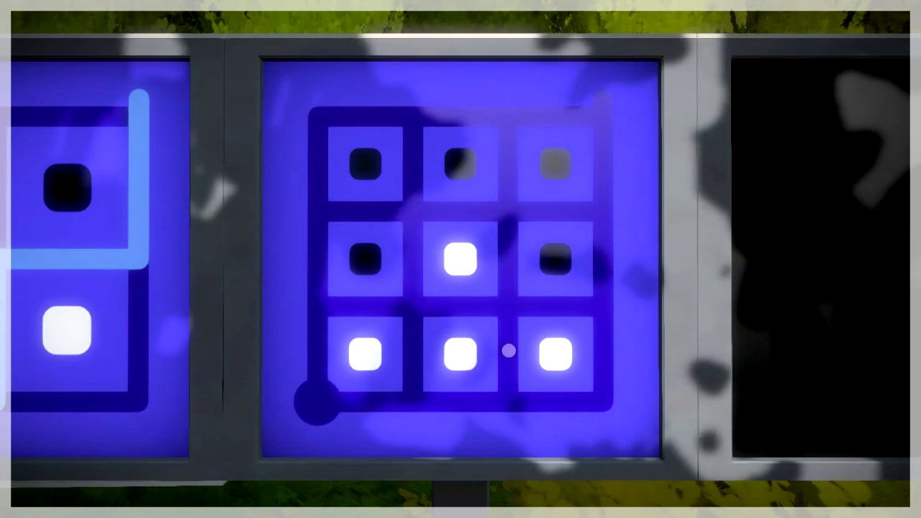
Solve the next 3x3 panel at the top-right exit, then the following one at the left exit.
{"action": "left_click", "coordinate": [319, 403]}
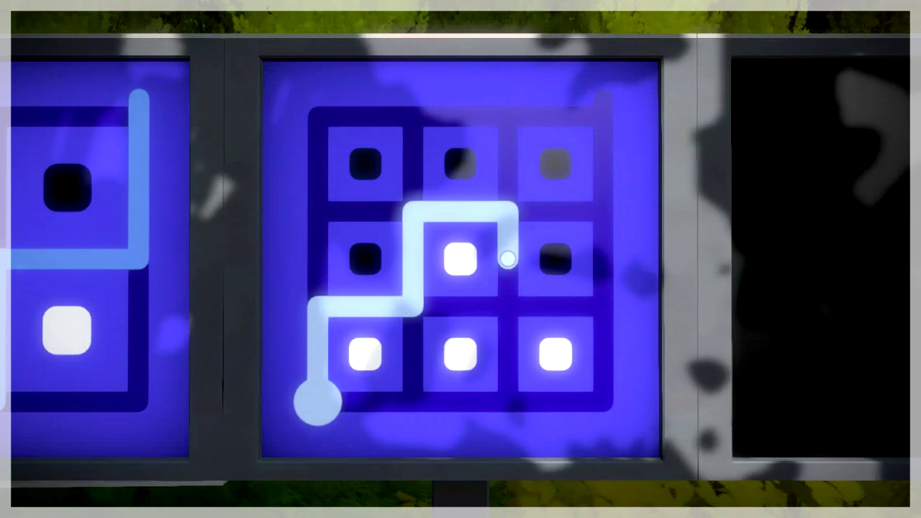
{"action": "left_click", "coordinate": [603, 99]}
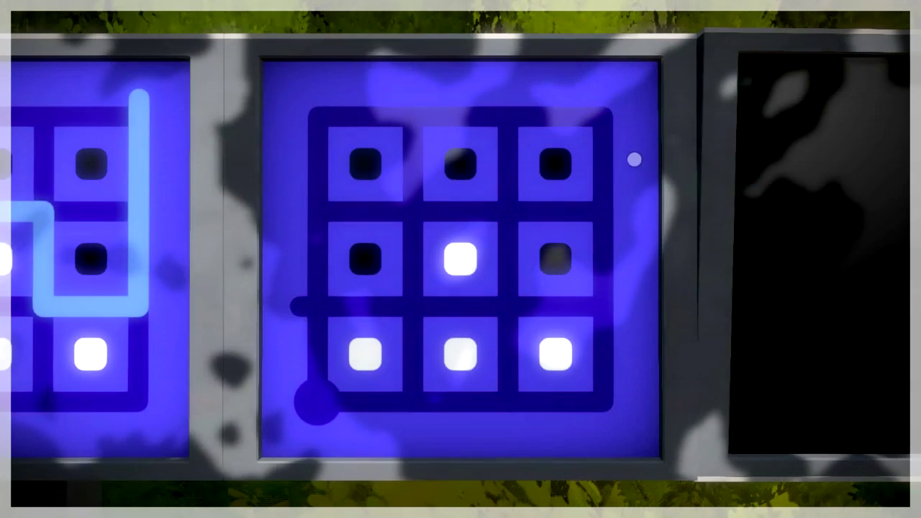
{"action": "left_click", "coordinate": [320, 403]}
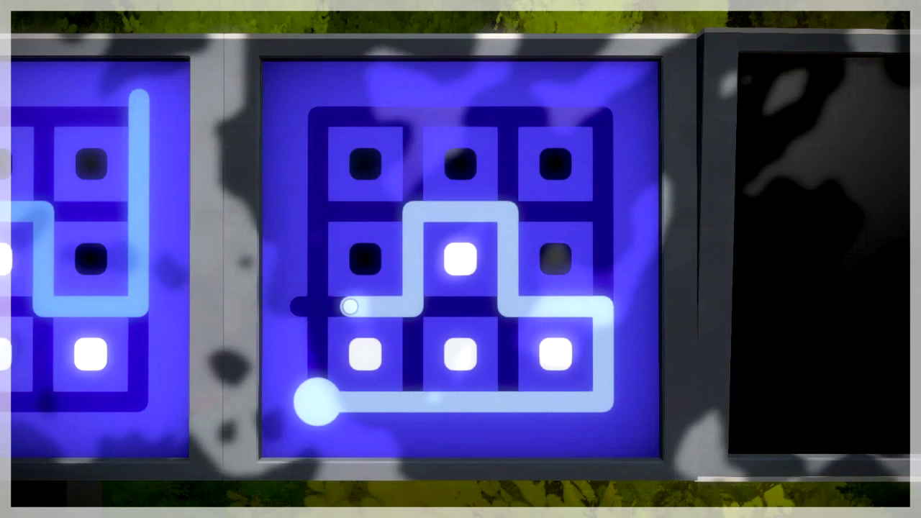
{"action": "left_click", "coordinate": [300, 307]}
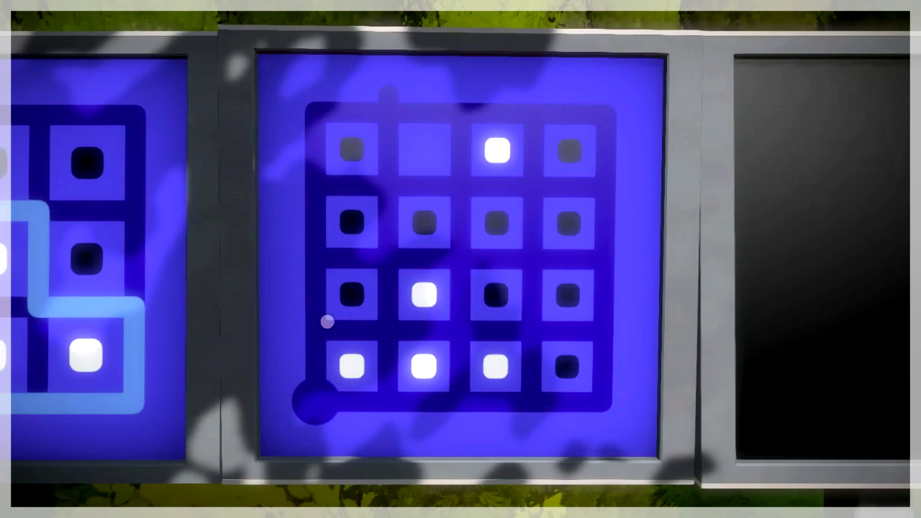
Solve the first 4x4 panel at its top exit and the second at its right exit after two failures.
{"action": "left_click", "coordinate": [316, 402]}
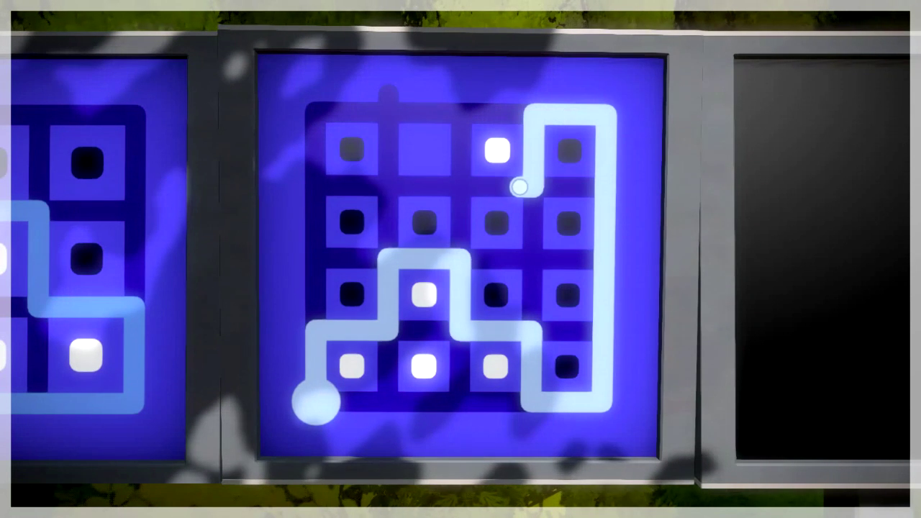
{"action": "left_click", "coordinate": [382, 94]}
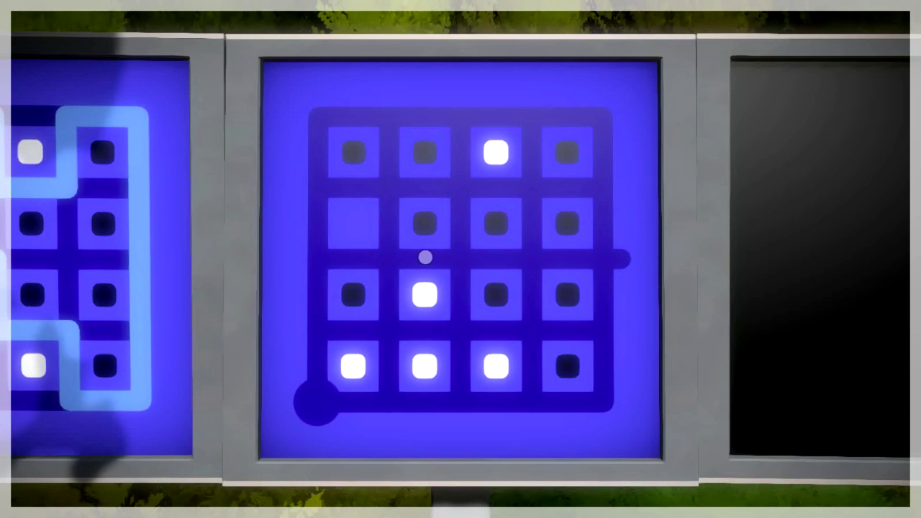
{"action": "left_click", "coordinate": [317, 401]}
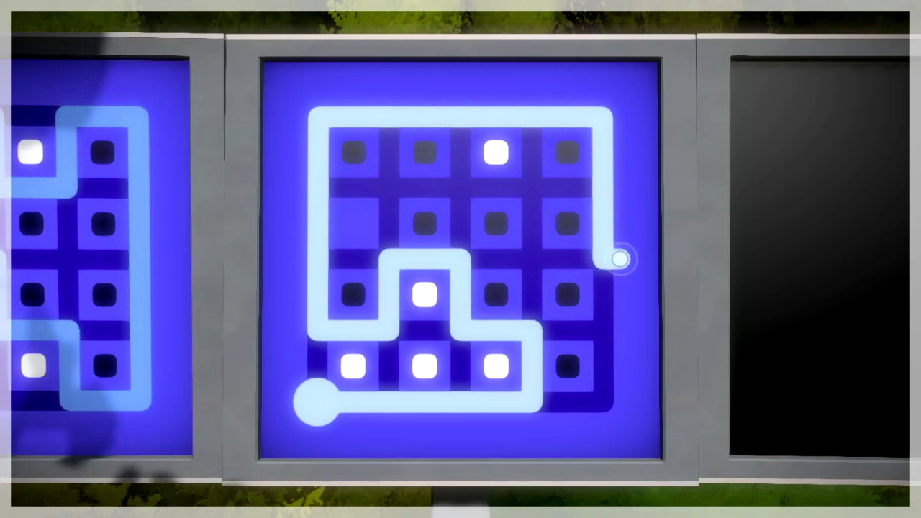
{"action": "left_click", "coordinate": [621, 259]}
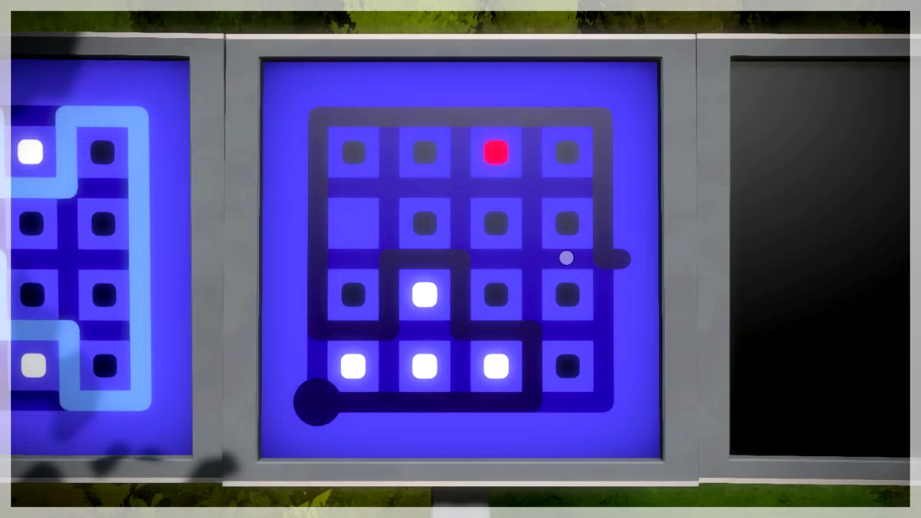
{"action": "left_click", "coordinate": [327, 400]}
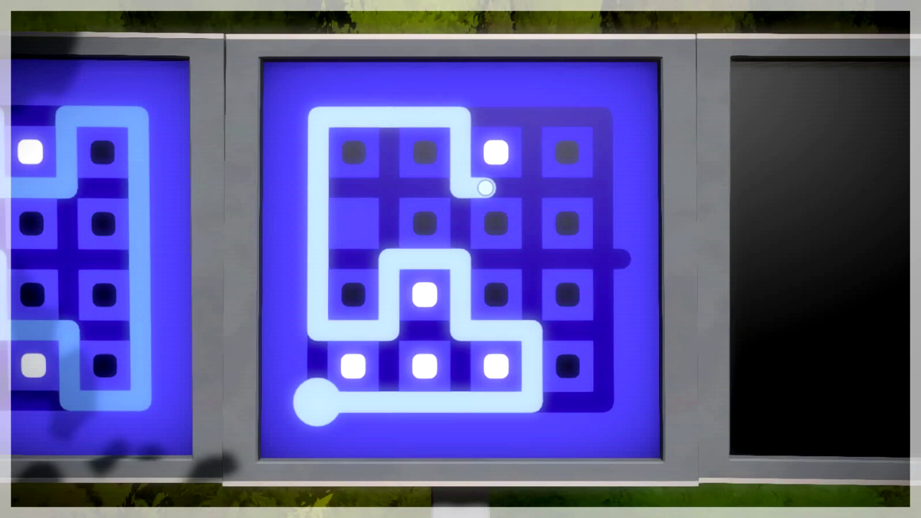
{"action": "left_click", "coordinate": [620, 259]}
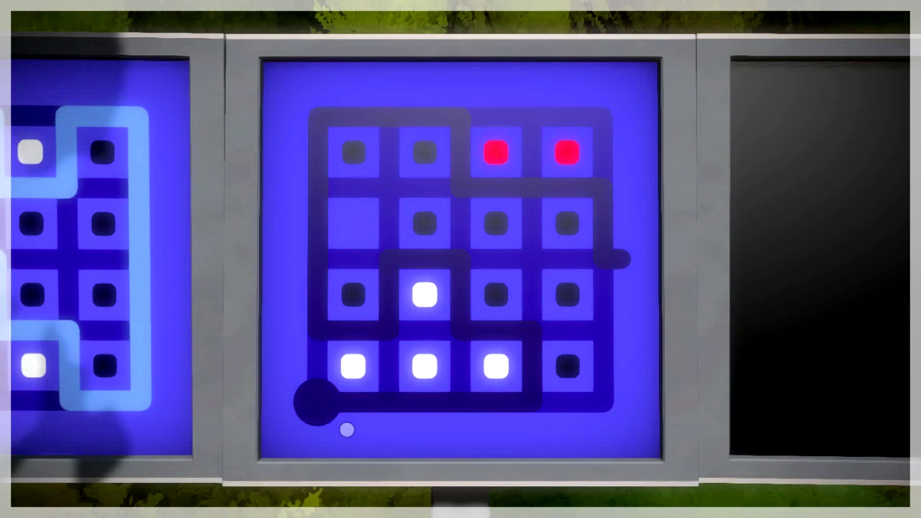
{"action": "left_click", "coordinate": [316, 403]}
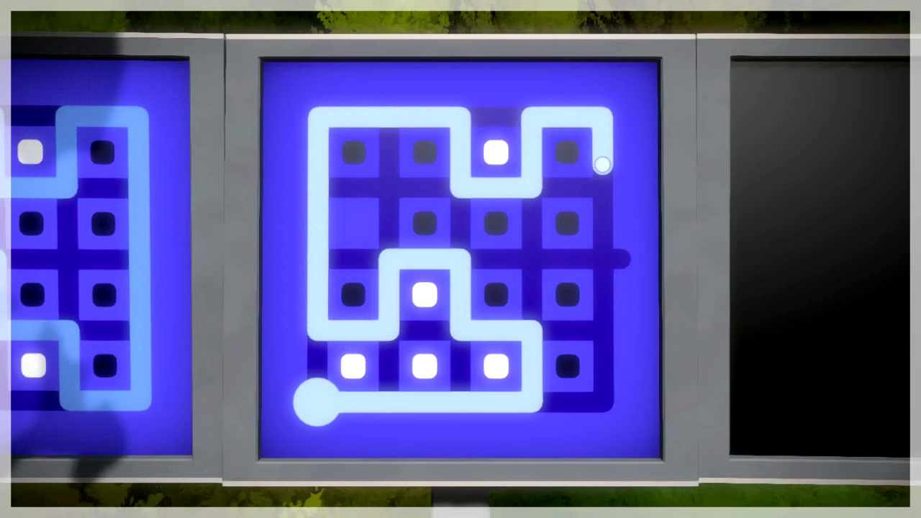
{"action": "left_click", "coordinate": [624, 259]}
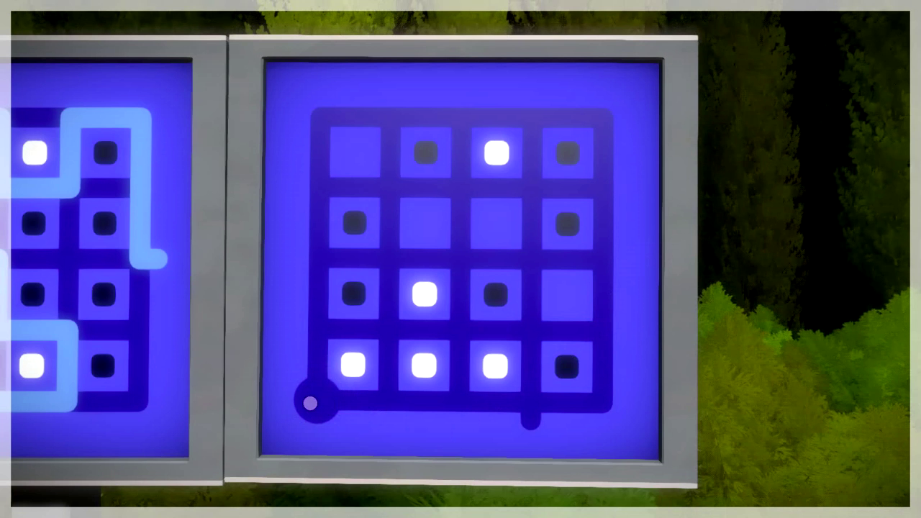
Trace a wrong path on the empty-cell 4x4 panel and cancel it.
{"action": "left_click", "coordinate": [310, 404]}
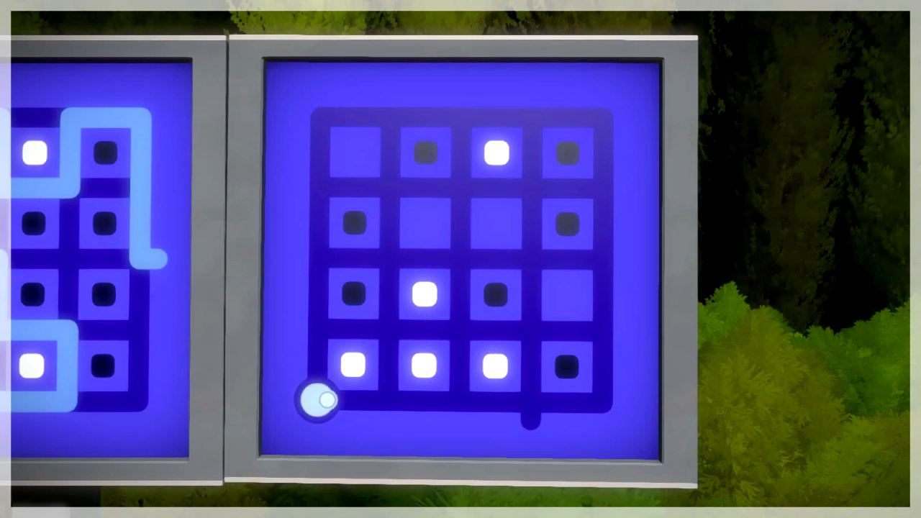
{"action": "left_click", "coordinate": [323, 400]}
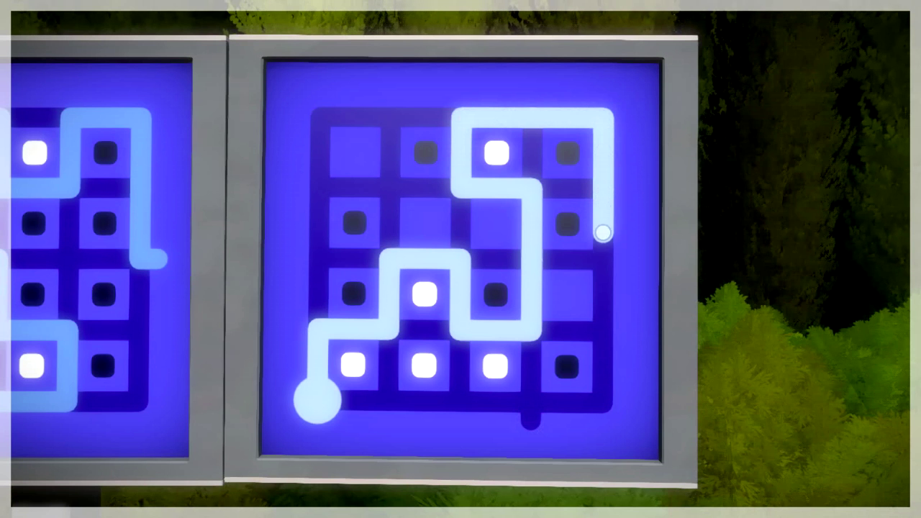
{"action": "left_click", "coordinate": [531, 413]}
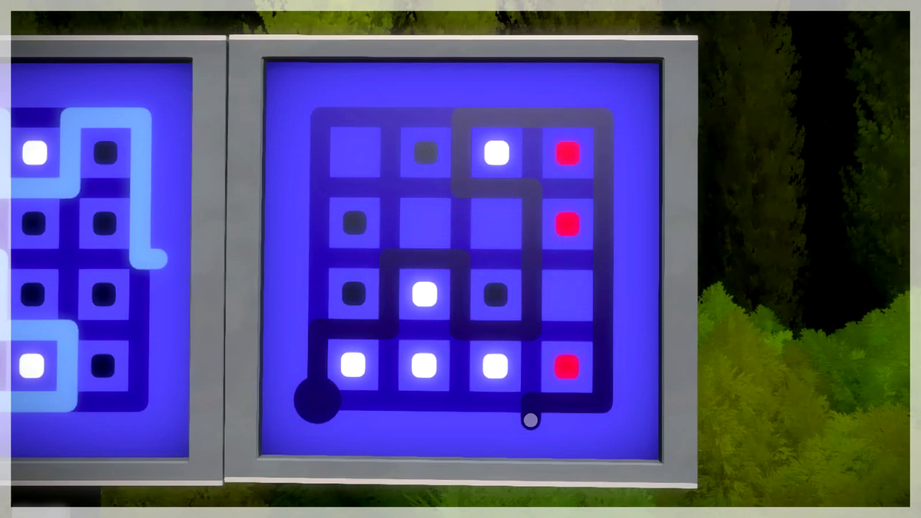
{"action": "right_click", "coordinate": [530, 421]}
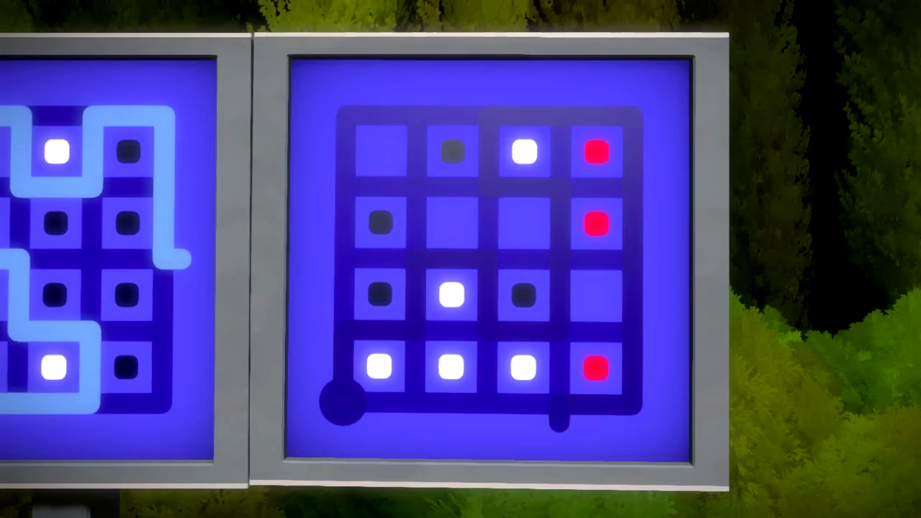
{"action": "key", "text": "w"}
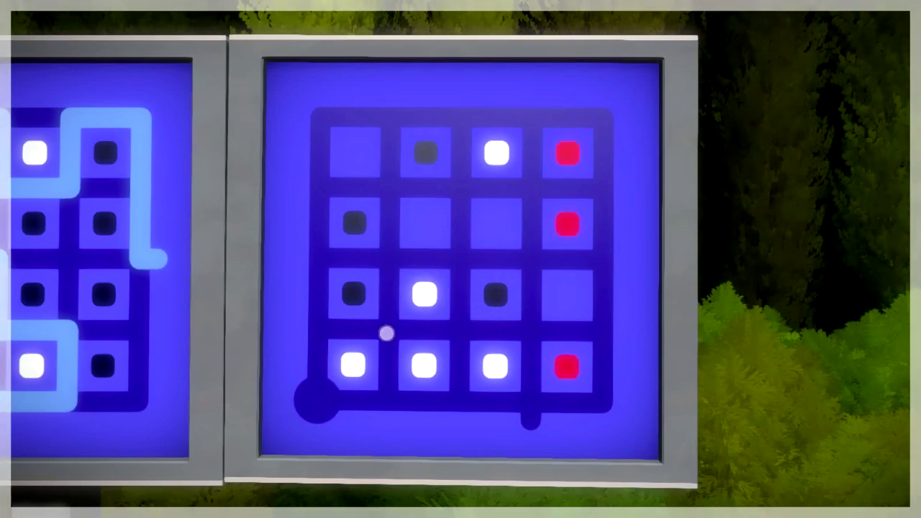
Retry the trace three more times until the line to the bottom exit is accepted.
{"action": "left_click", "coordinate": [319, 399]}
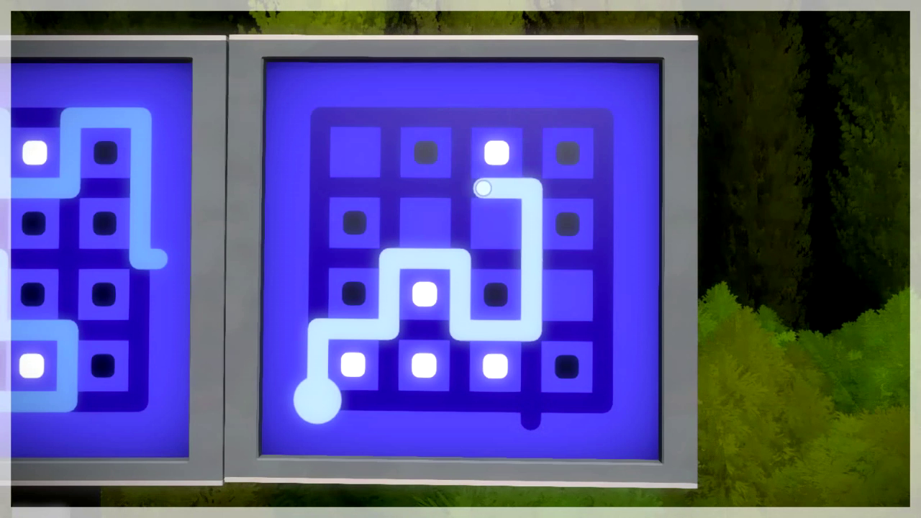
{"action": "left_click", "coordinate": [529, 421]}
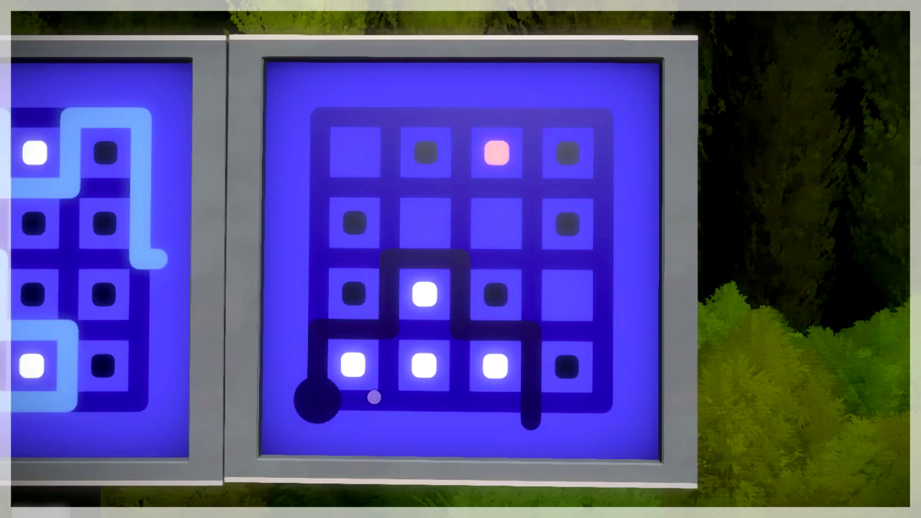
{"action": "left_click", "coordinate": [319, 399]}
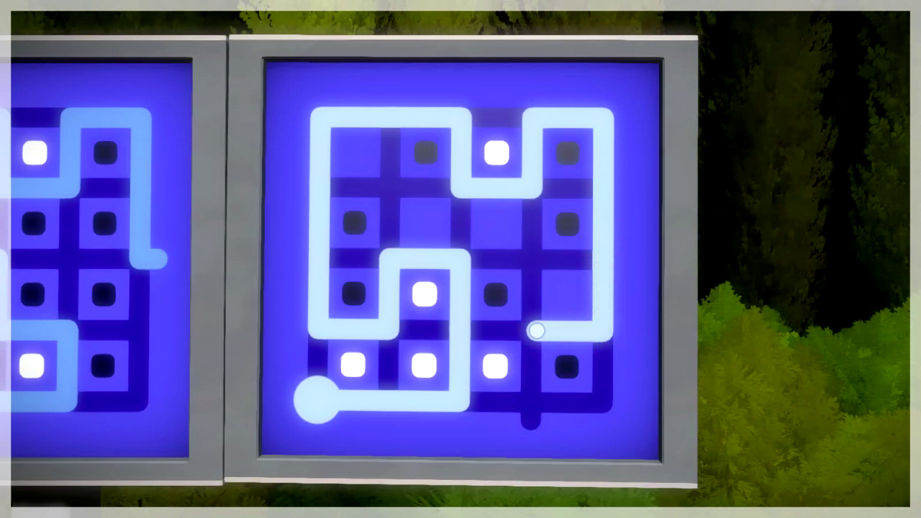
{"action": "left_click", "coordinate": [530, 421]}
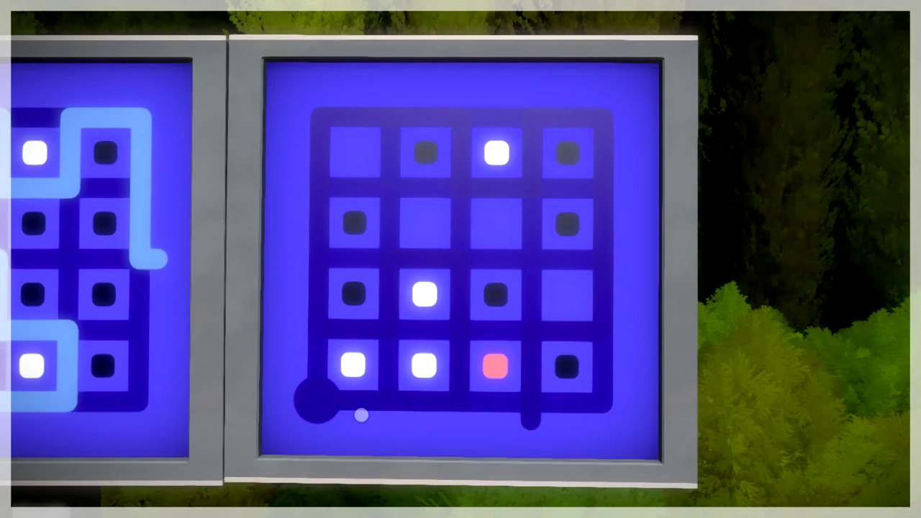
{"action": "left_click", "coordinate": [320, 399]}
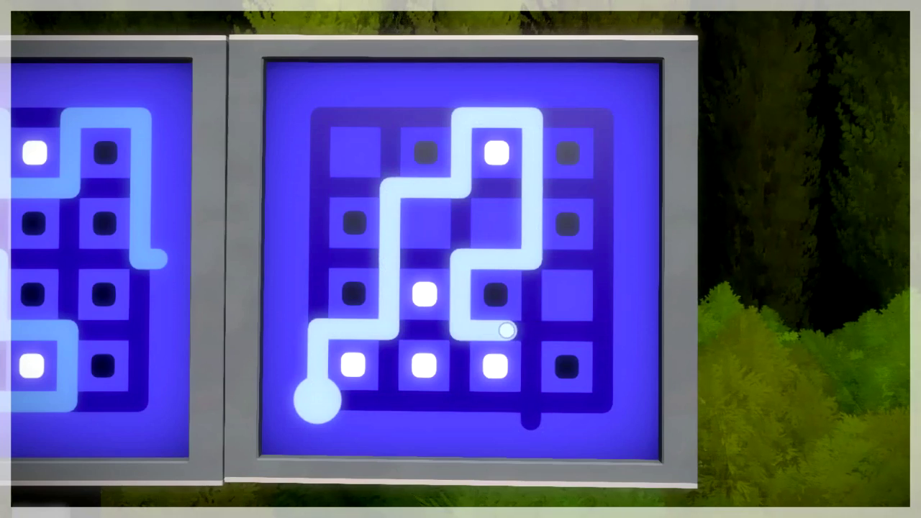
{"action": "left_click", "coordinate": [531, 421]}
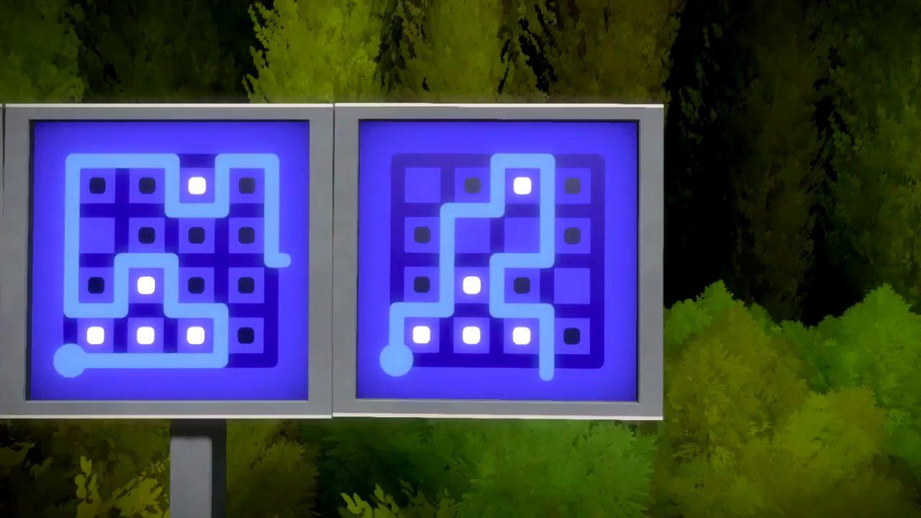